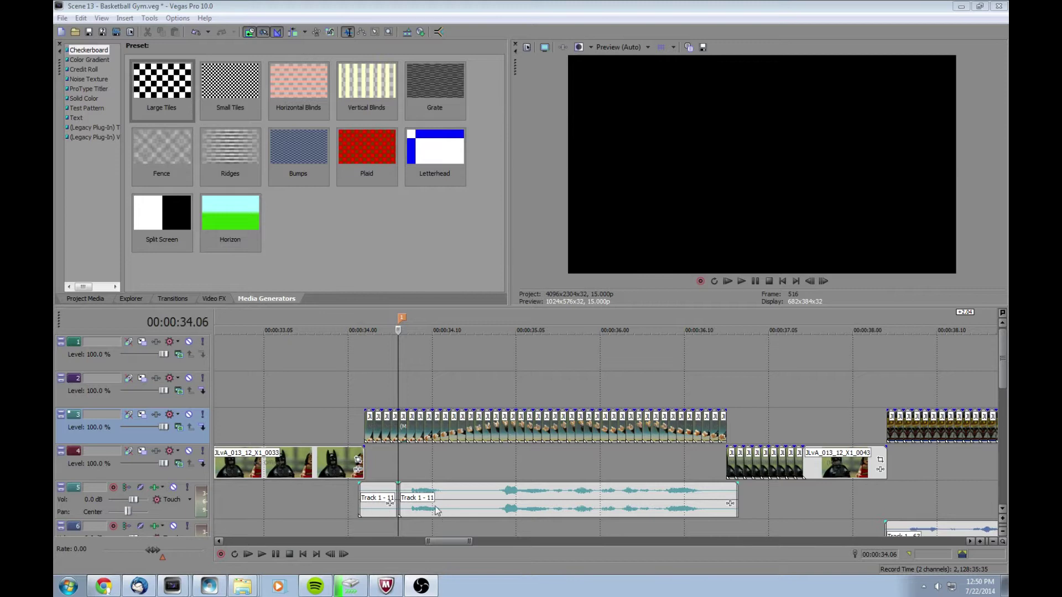
Preview the Lego footage from the current point with track 1 selected.
click(398, 351)
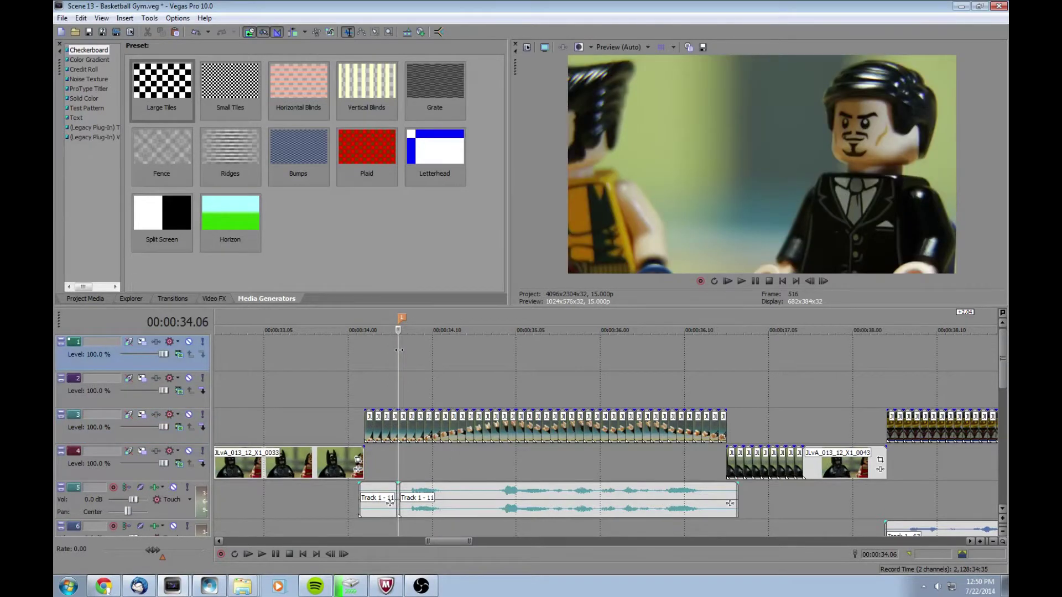
key(space)
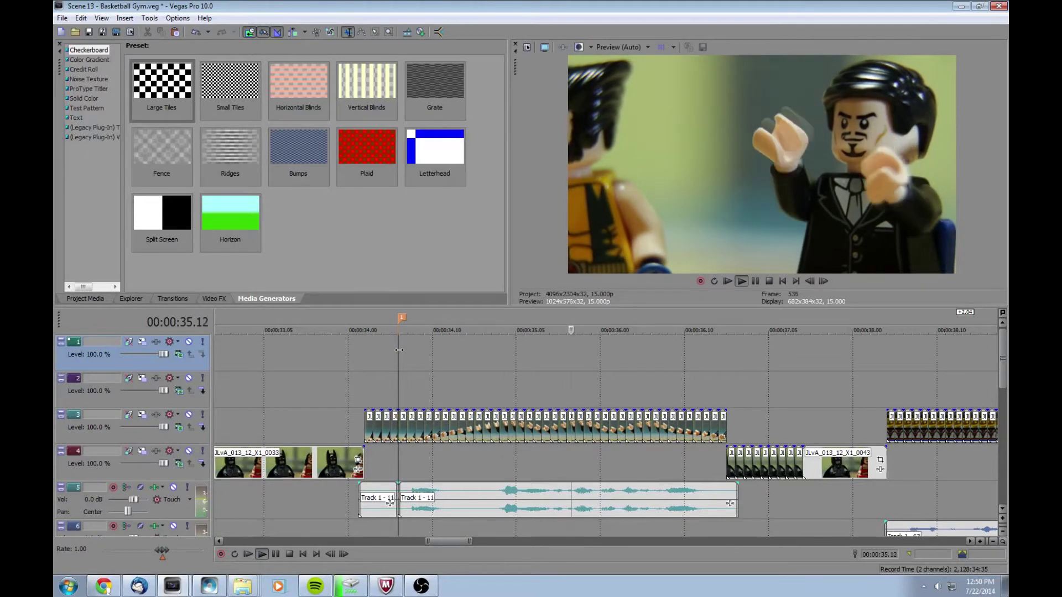
key(space)
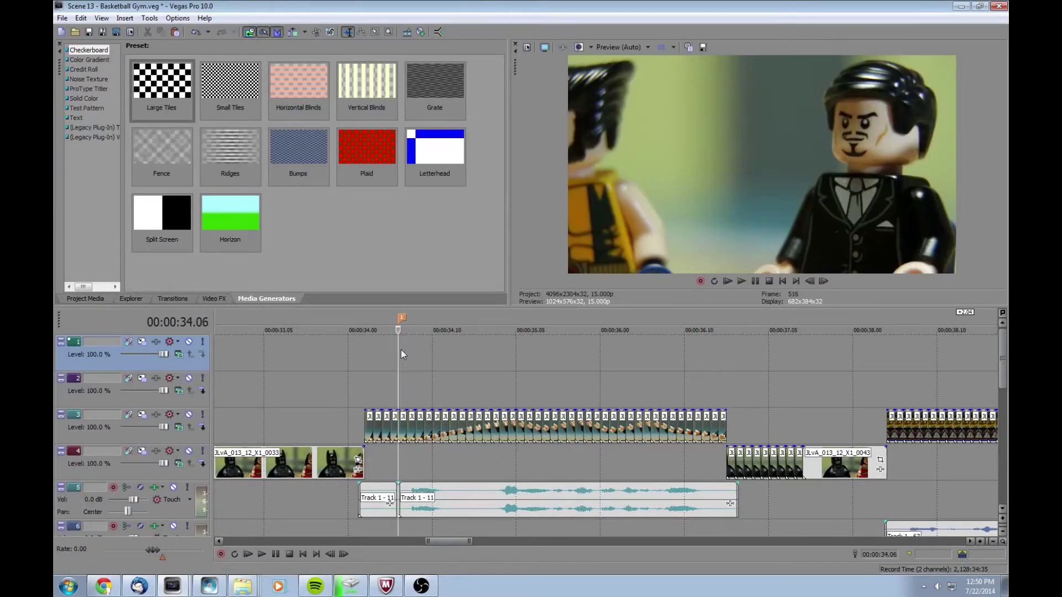
Set the edit position to 00:00:34.08 and magnify the timeline around it.
click(414, 474)
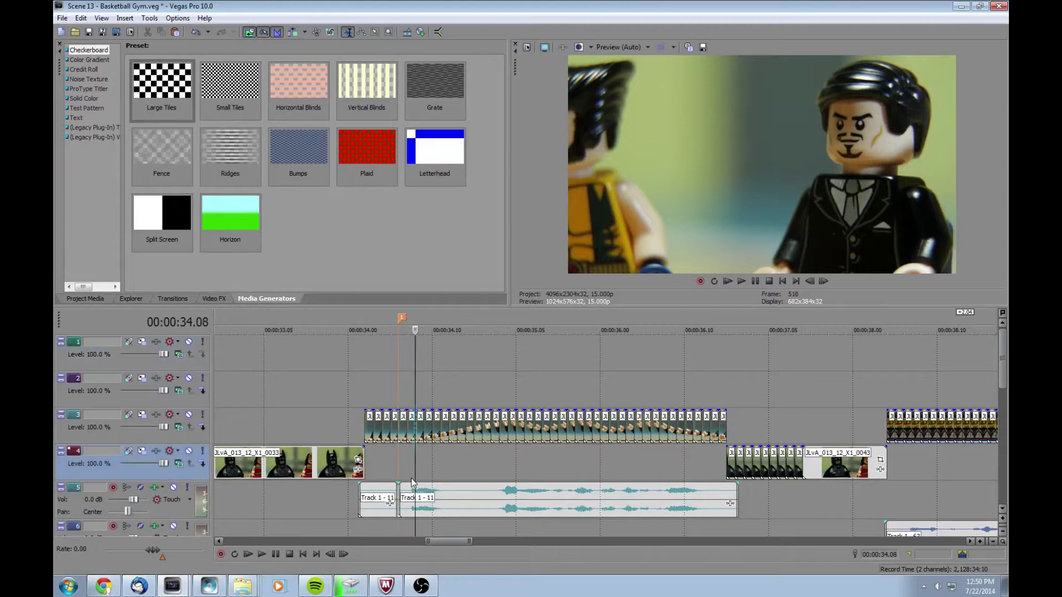
scroll(425, 485, up, 2)
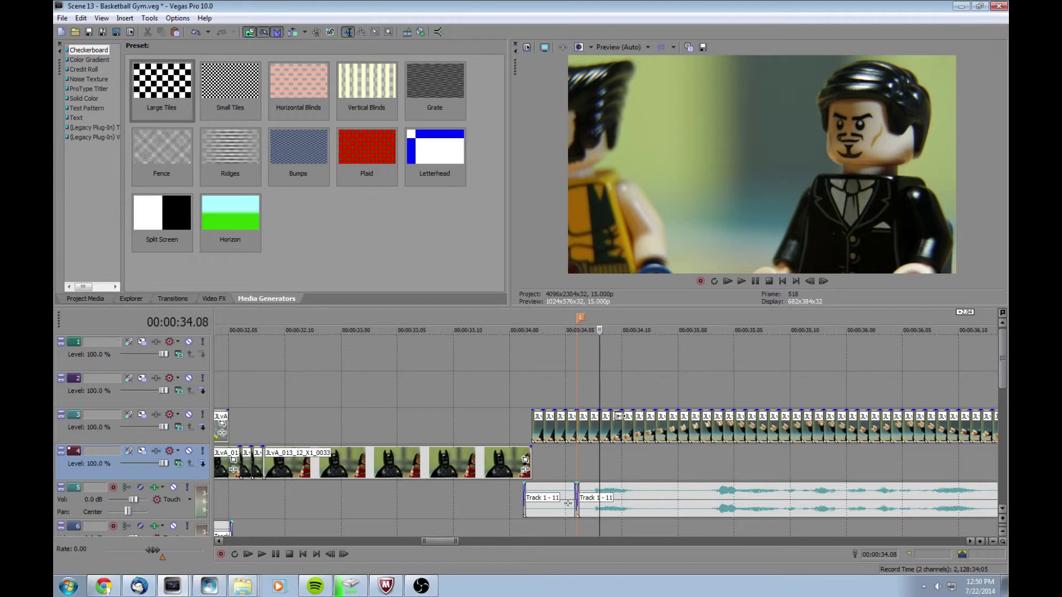
scroll(628, 425, up, 2)
Insert a white Sony Solid Color generated event (4096 x 2304) onto track 2.
click(580, 393)
right_click(599, 387)
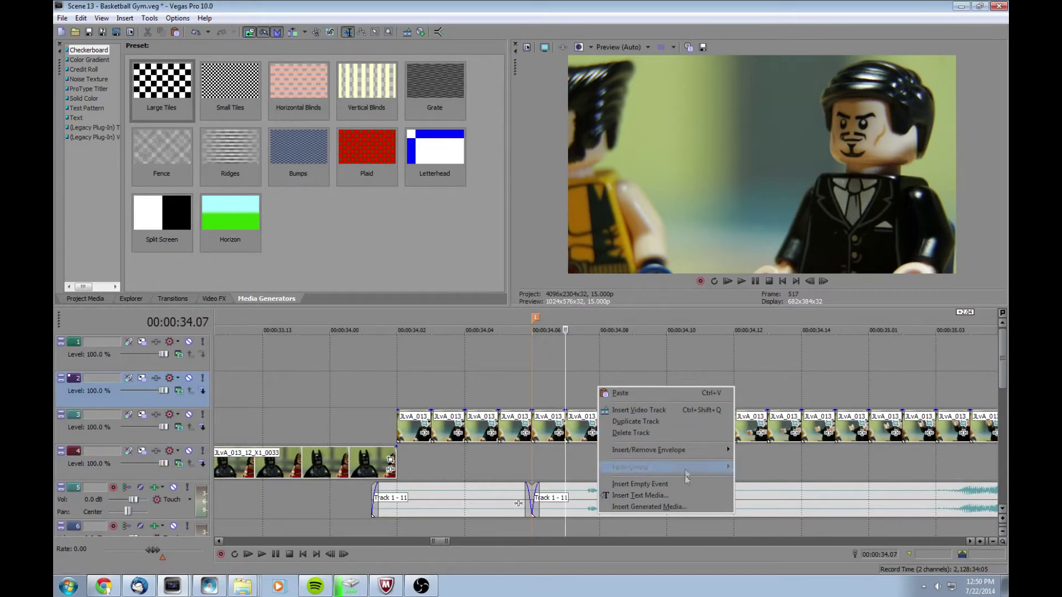
click(678, 507)
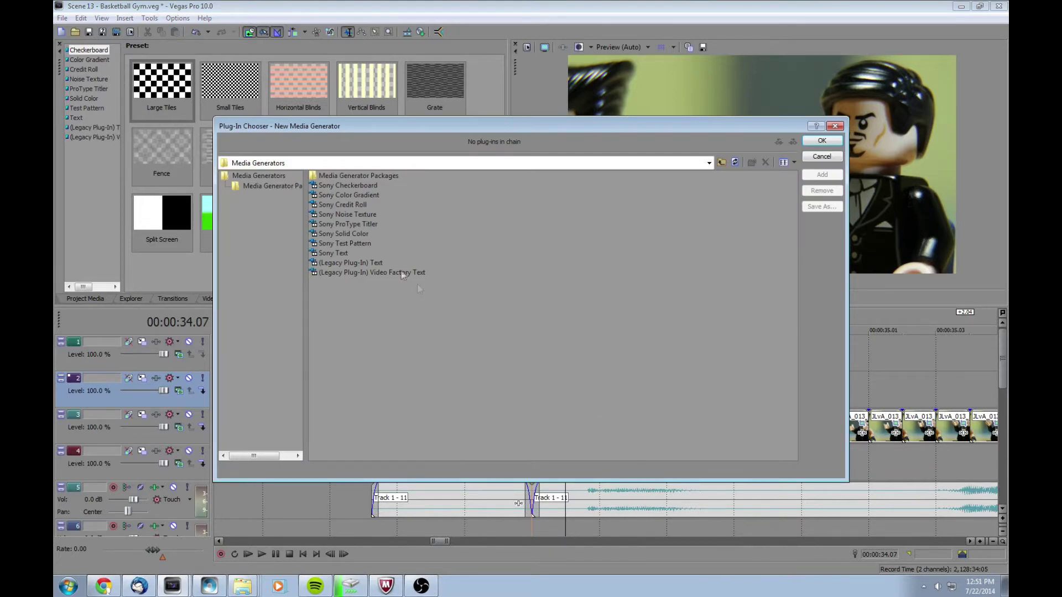
key(Escape)
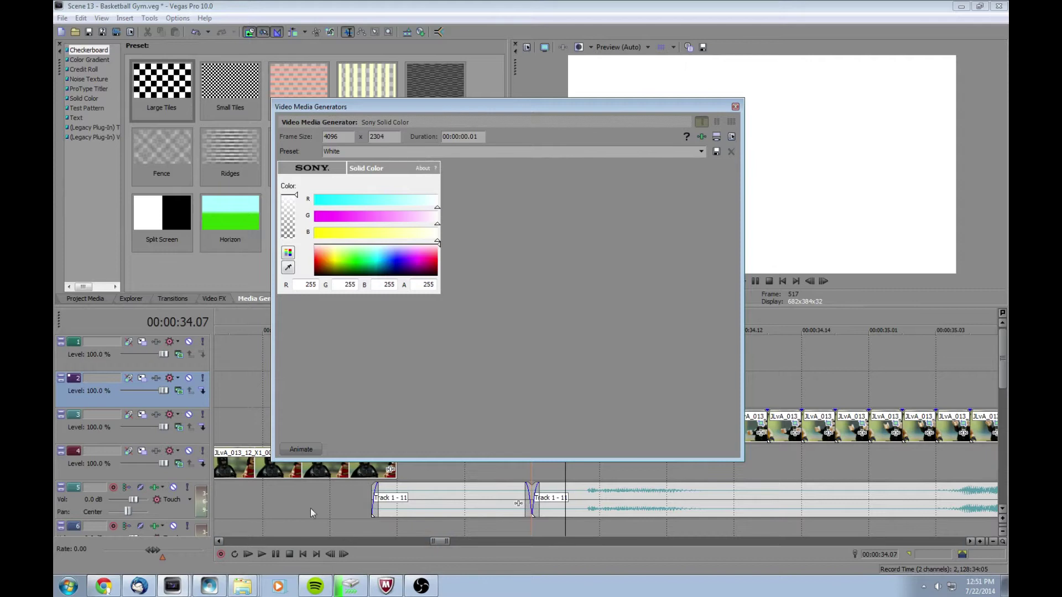
With track 2 muted, sample dark brown R 24, G 17, B 11 from the footage.
click(190, 379)
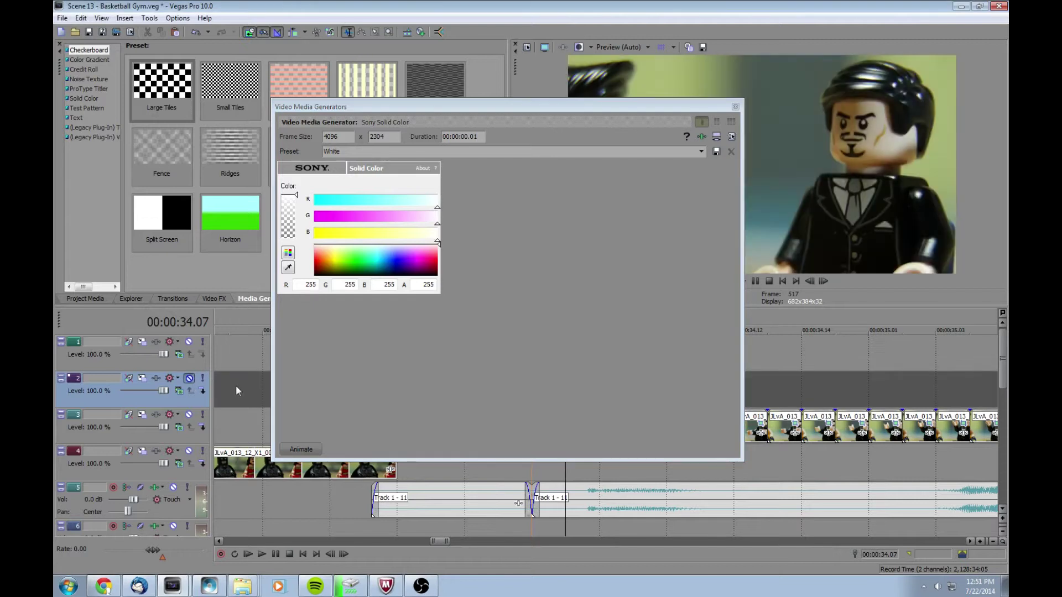
click(287, 268)
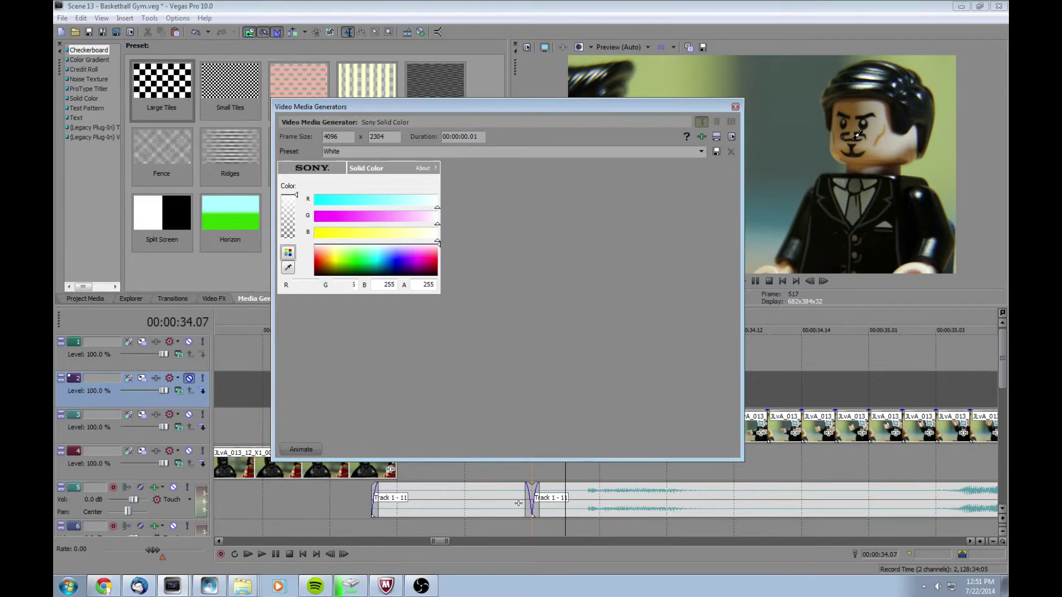
click(856, 136)
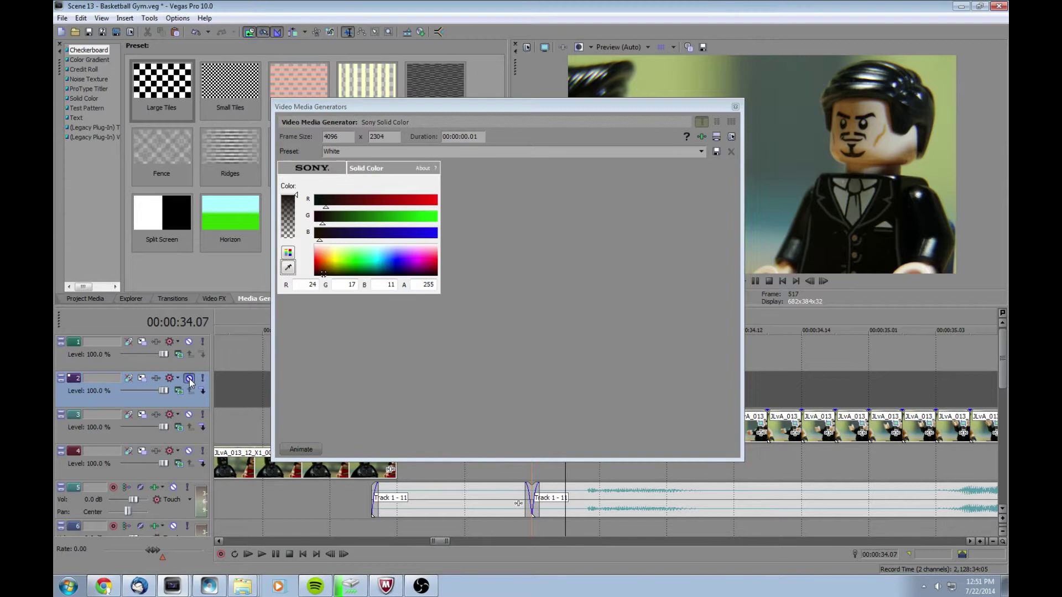
click(735, 106)
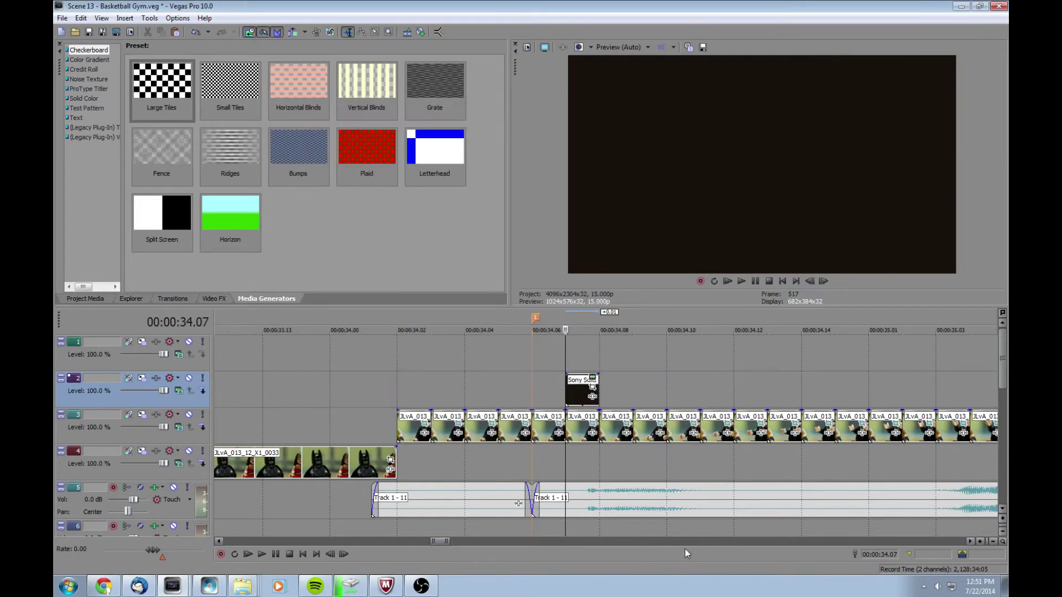
In the solid's Pan/Crop Mask view, place the first mask point right of centre.
click(592, 387)
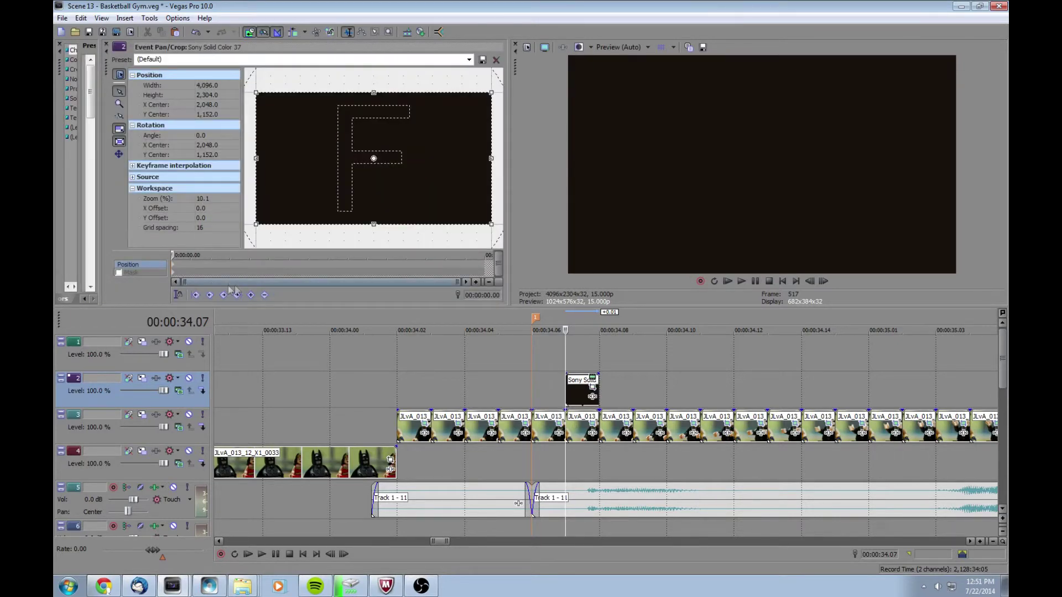
click(174, 274)
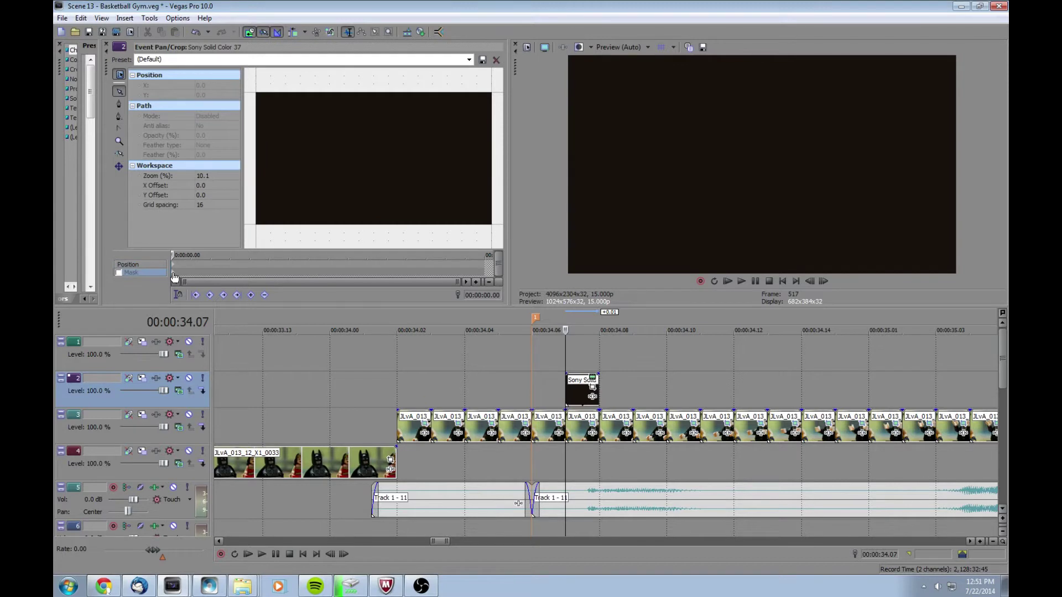
click(118, 104)
click(423, 145)
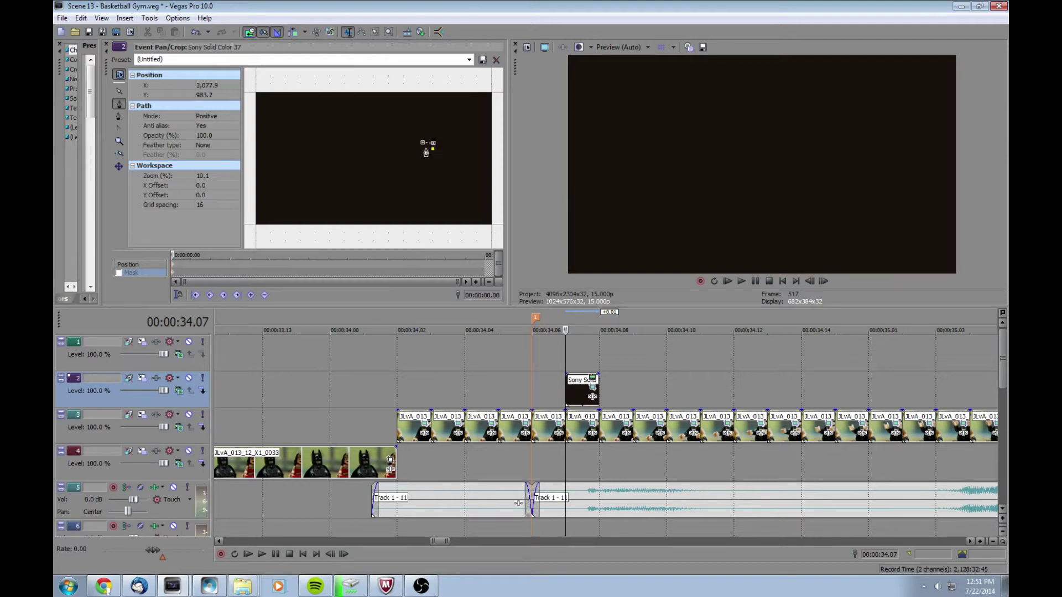
Enable the mask and zoom the Pan/Crop workspace in on the mask area.
click(118, 91)
drag(455, 215, 458, 222)
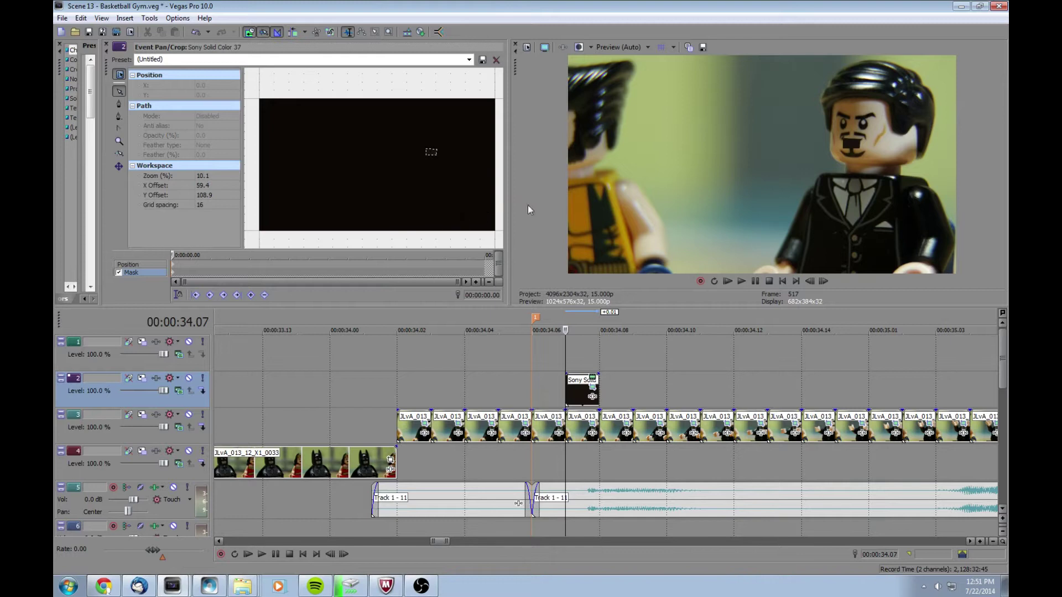
drag(471, 164, 438, 177)
scroll(438, 177, up, 5)
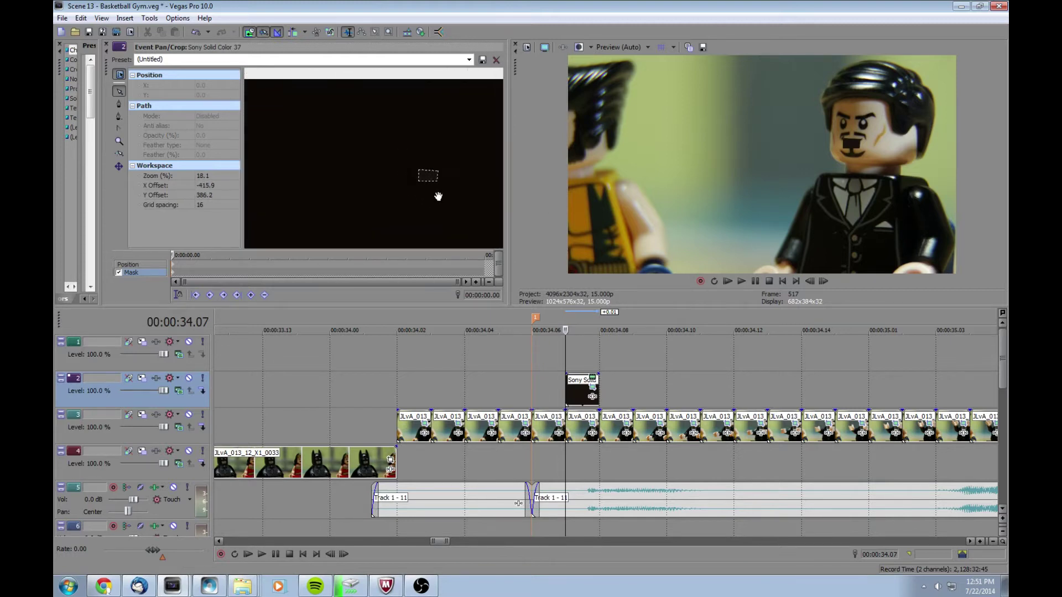
scroll(457, 194, up, 1)
Drag the mask's four corners into a small, even horizontal rectangle.
drag(481, 199, 437, 187)
click(420, 150)
mouse_move(419, 151)
mouse_down()
mouse_move(432, 139)
mouse_move(418, 147)
mouse_up()
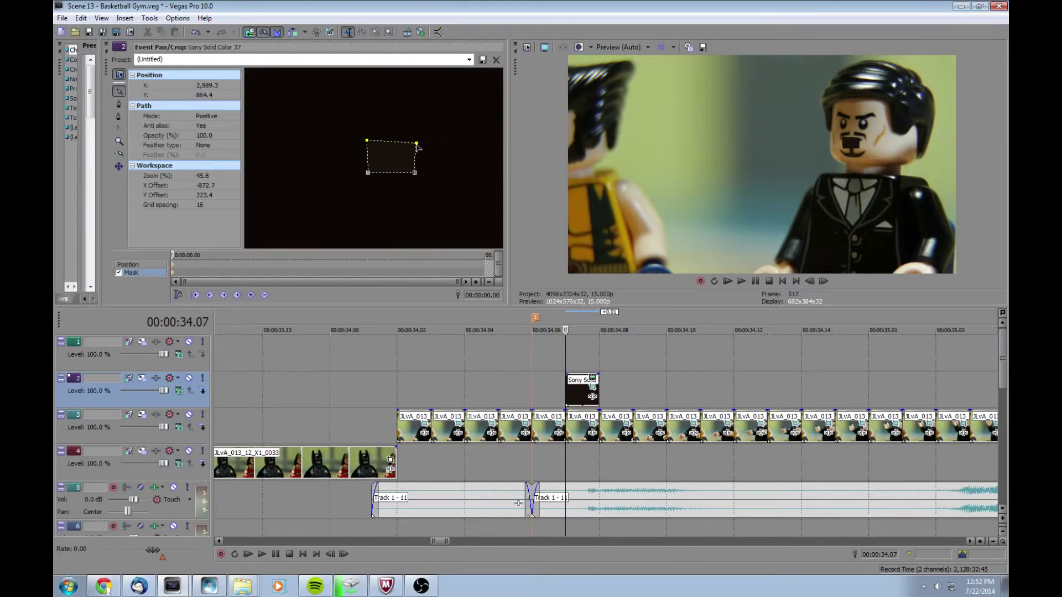
click(428, 139)
click(418, 144)
mouse_move(418, 146)
mouse_down()
mouse_move(428, 144)
mouse_move(414, 144)
mouse_up()
drag(416, 174, 425, 162)
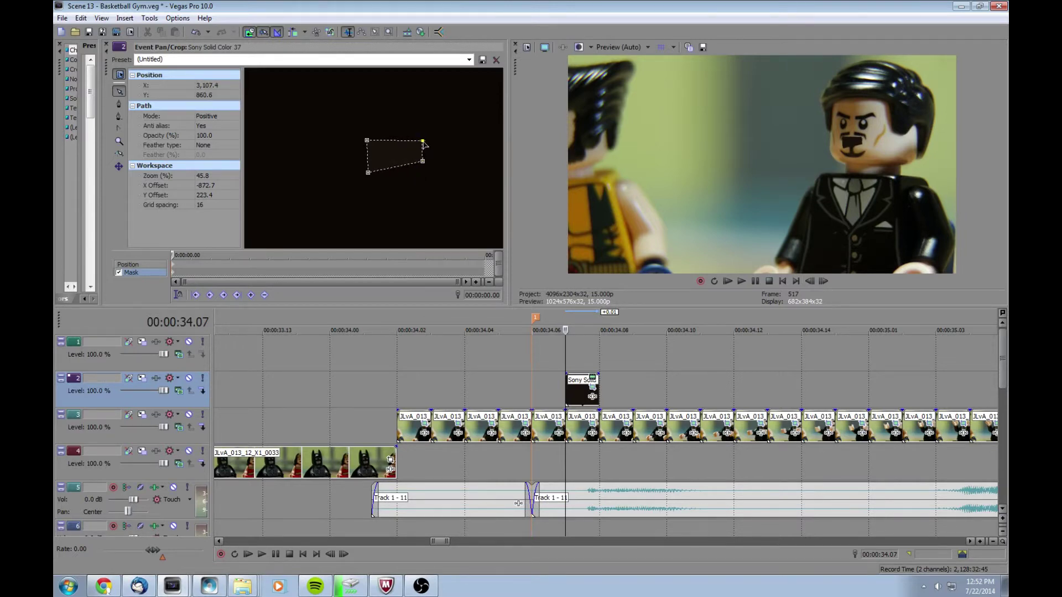
drag(368, 173, 369, 158)
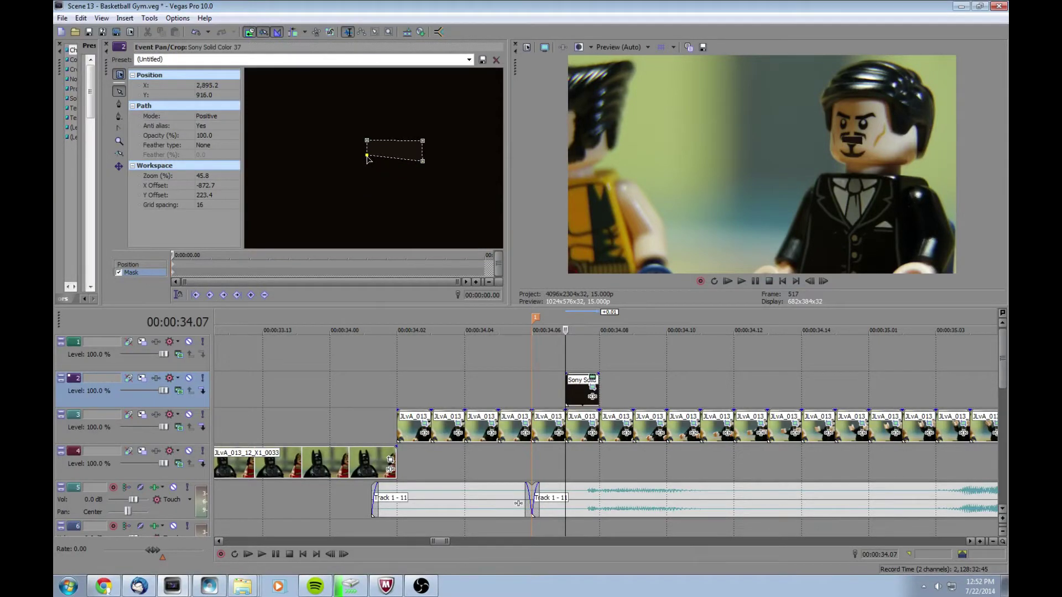
drag(423, 161, 418, 156)
click(436, 158)
Round the rectangular mask's corners into a small thin ellipse and adjust its points.
click(119, 104)
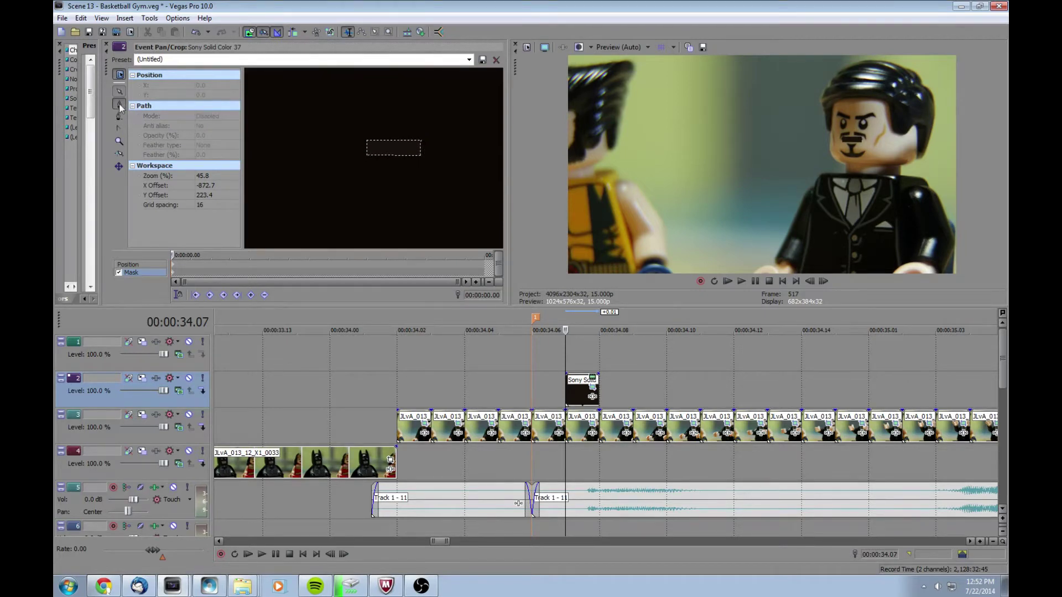
click(368, 155)
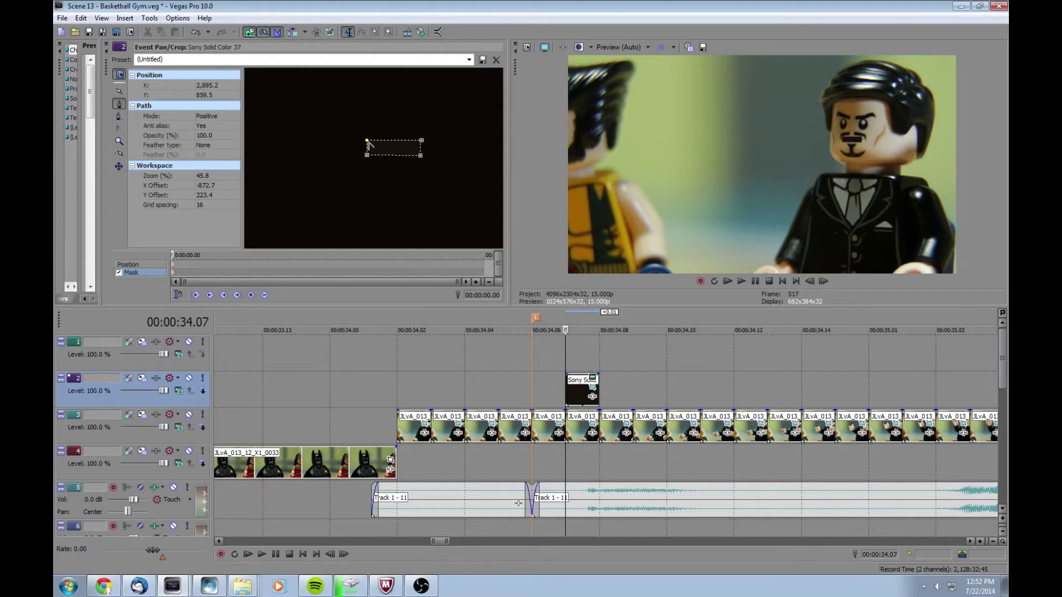
drag(369, 158, 429, 143)
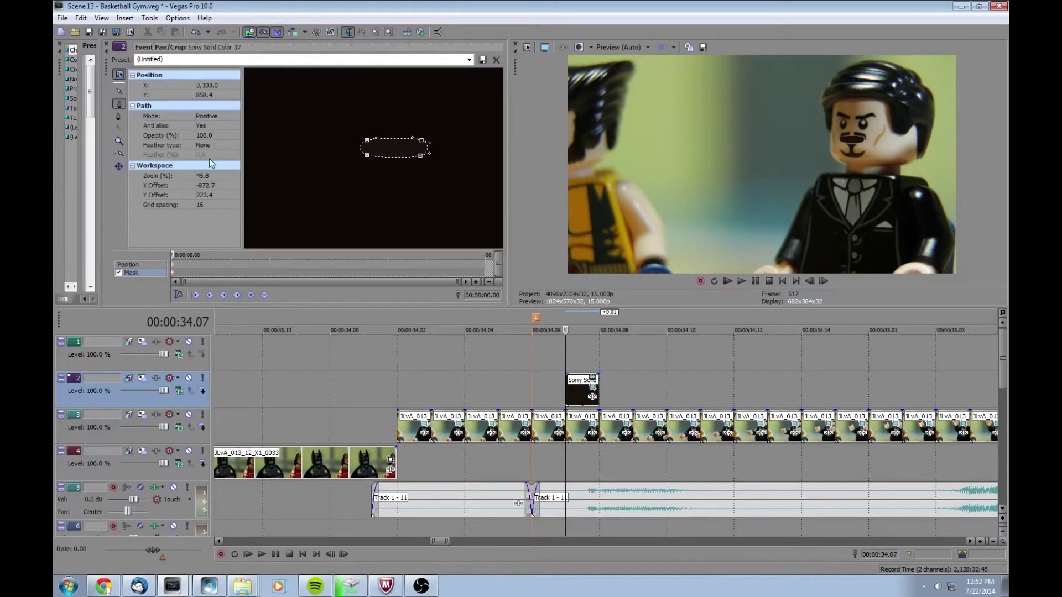
click(119, 91)
click(382, 227)
click(365, 155)
mouse_move(373, 155)
mouse_down()
mouse_move(371, 139)
mouse_move(414, 153)
mouse_move(421, 138)
mouse_move(376, 142)
mouse_up()
click(376, 154)
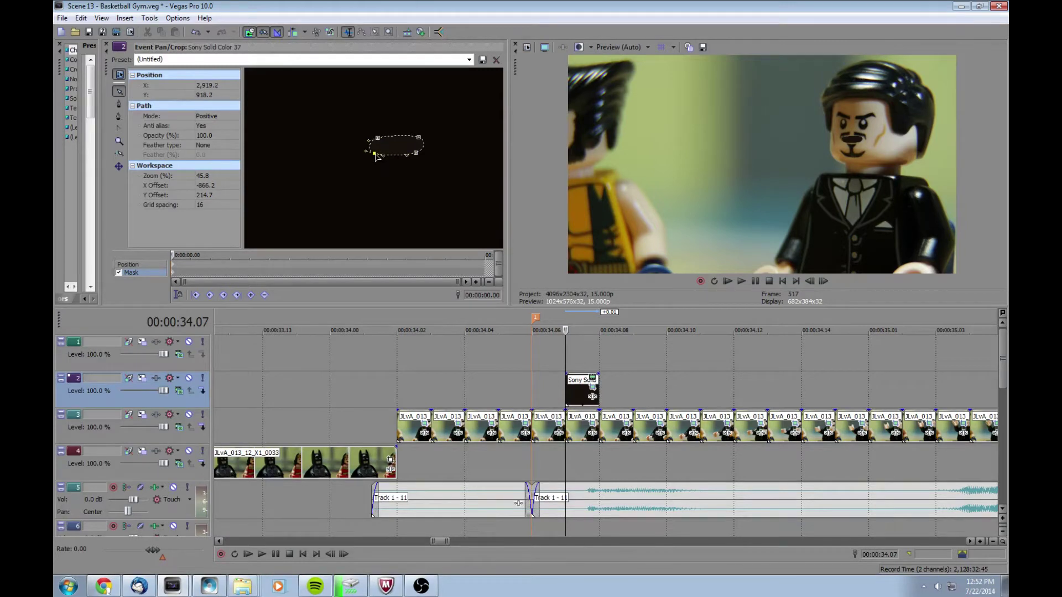
click(354, 171)
click(407, 155)
Set the mask's Feather type to Both with 0.5% feather, then close Pan/Crop.
click(208, 146)
click(220, 174)
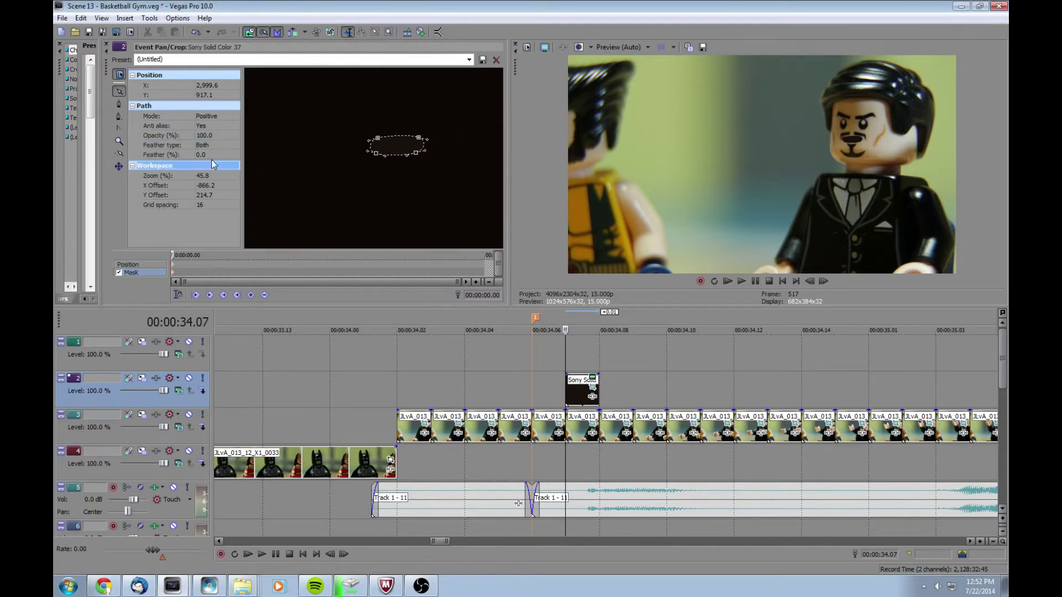
click(211, 155)
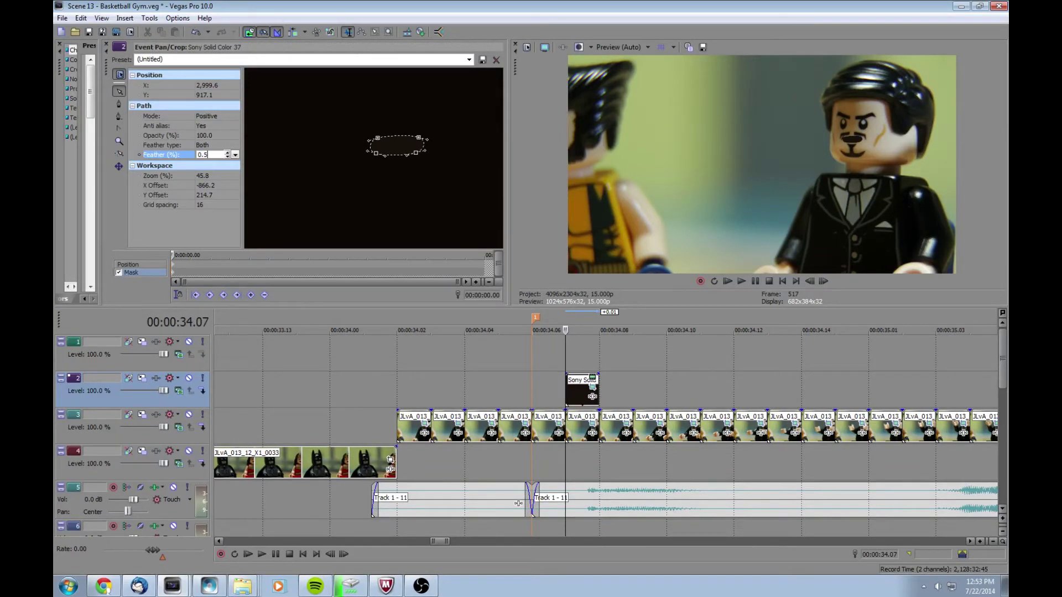
key(Return)
click(311, 199)
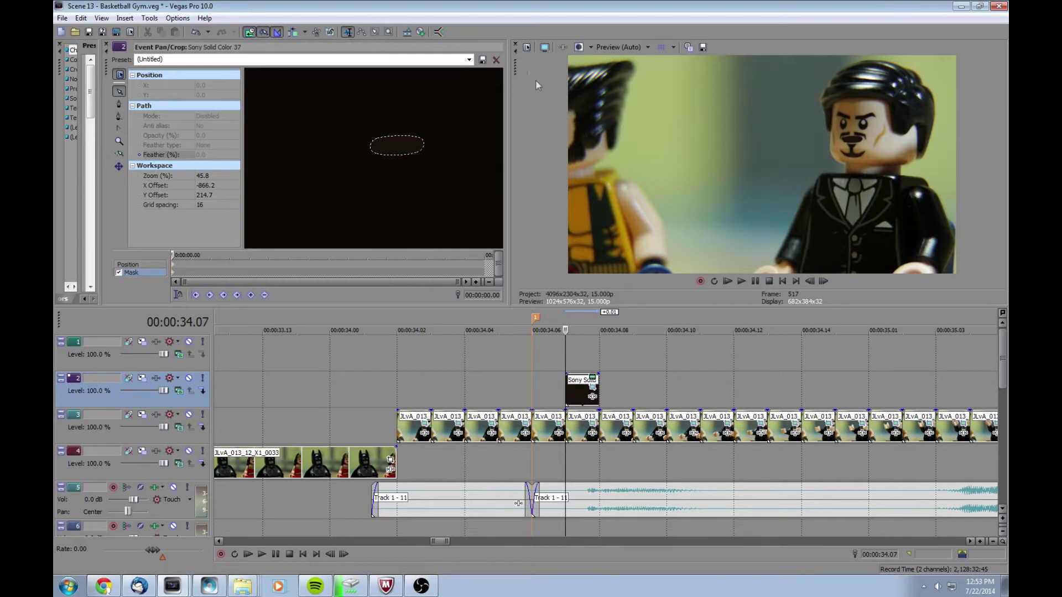
click(106, 44)
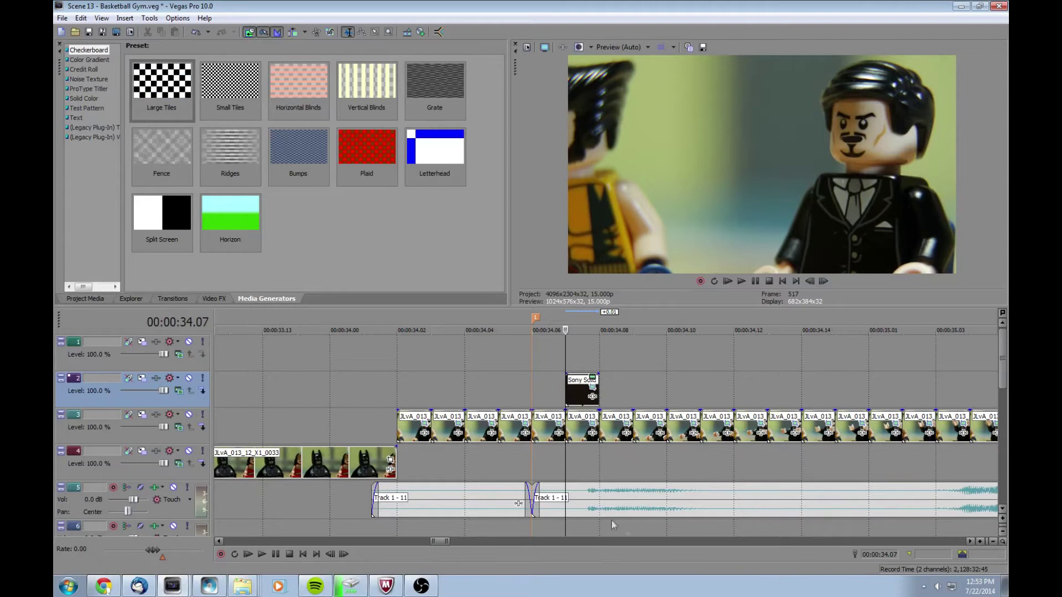
Preview the shot starting from 00:00:34.06.
click(628, 372)
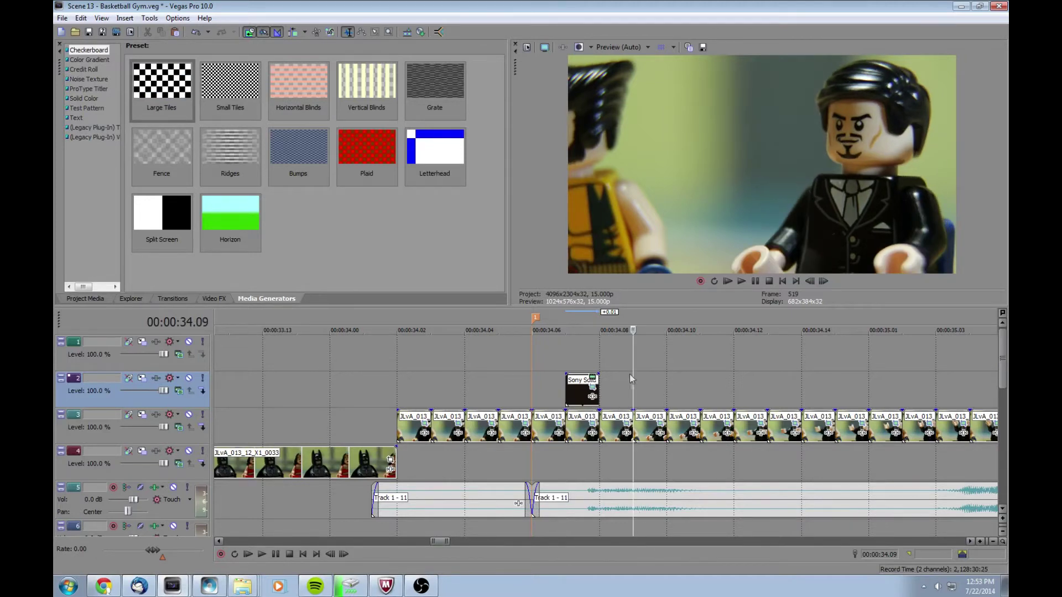
scroll(652, 426, down, 3)
scroll(592, 502, up, 3)
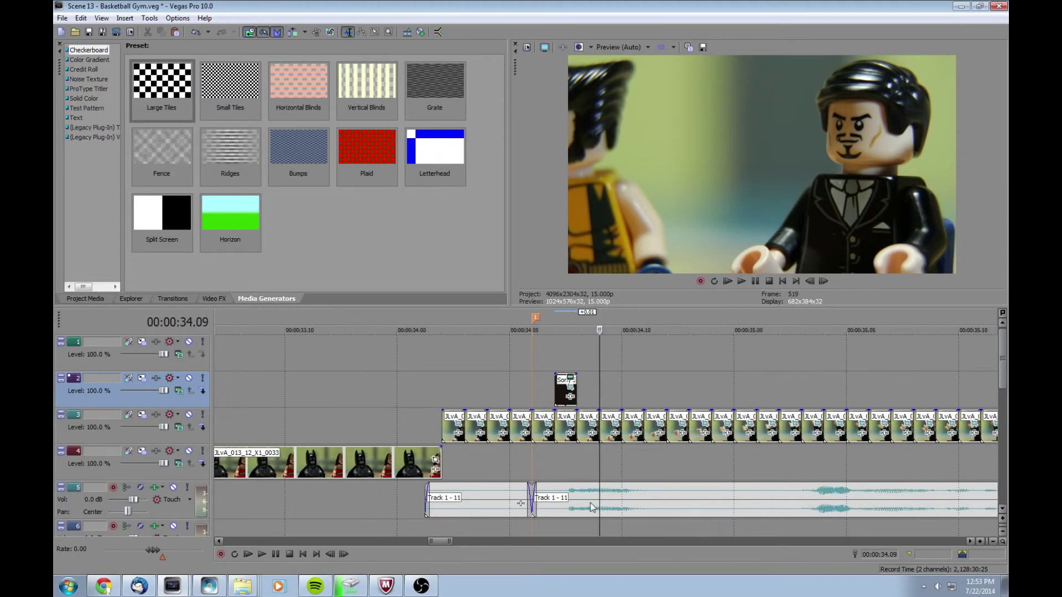
scroll(591, 502, down, 2)
click(545, 347)
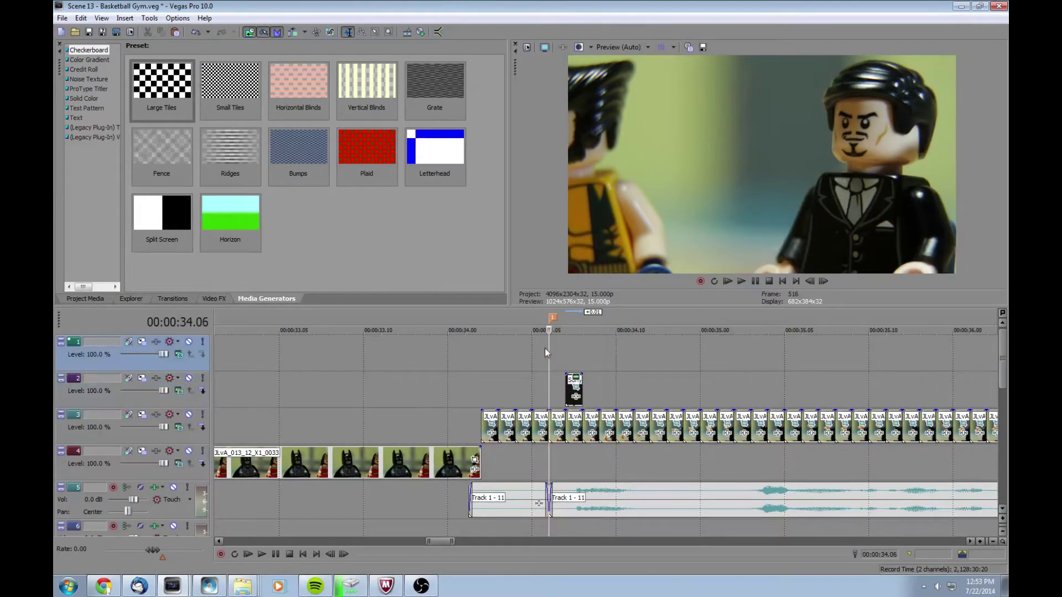
scroll(648, 504, down, 2)
key(space)
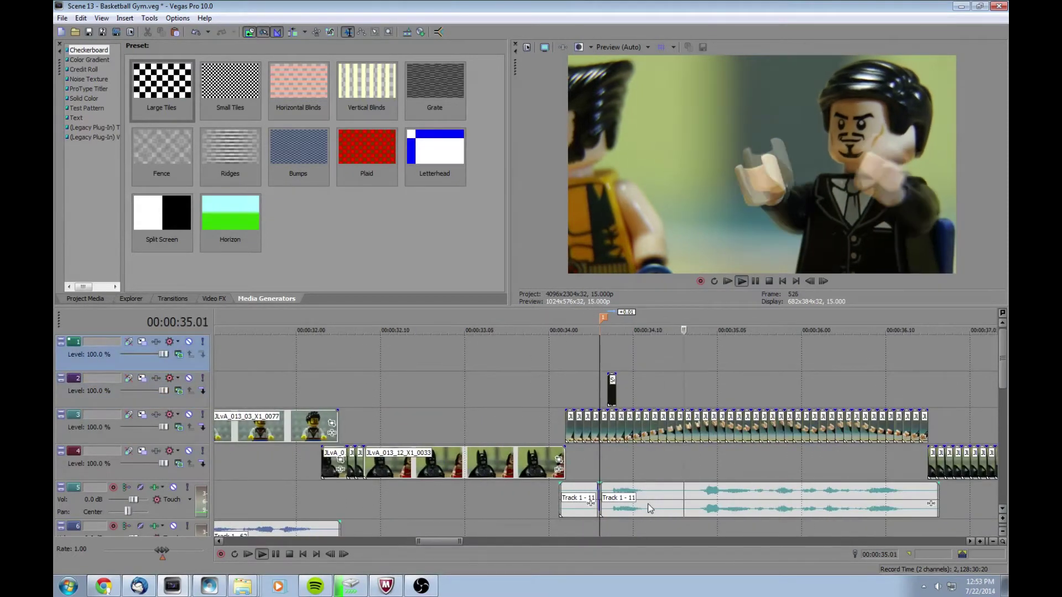
key(space)
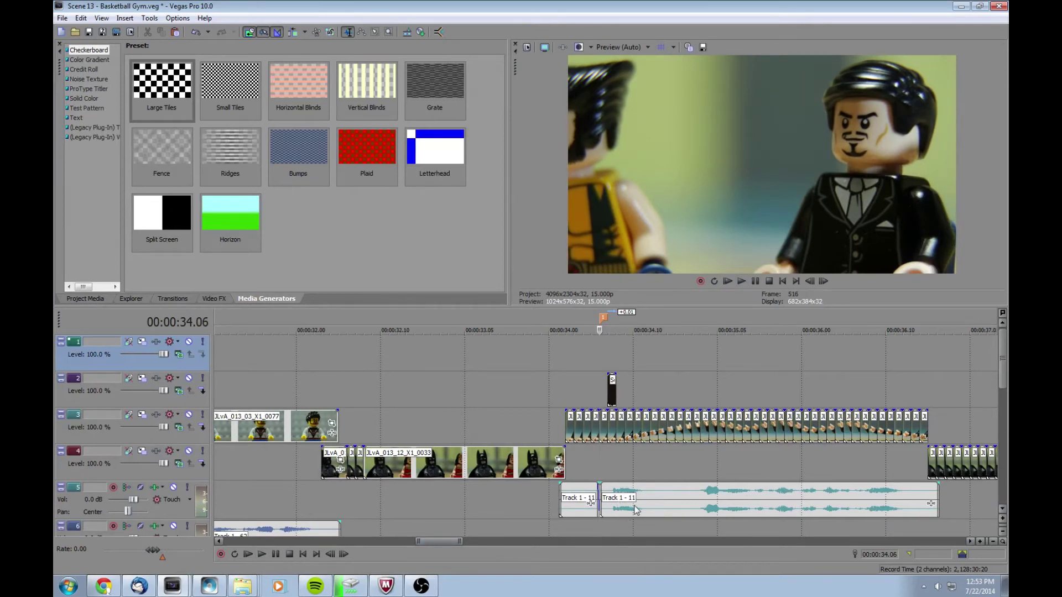
Drag the Sony Solid Color 37 event so it starts at 34.08.
click(614, 400)
scroll(613, 401, up, 2)
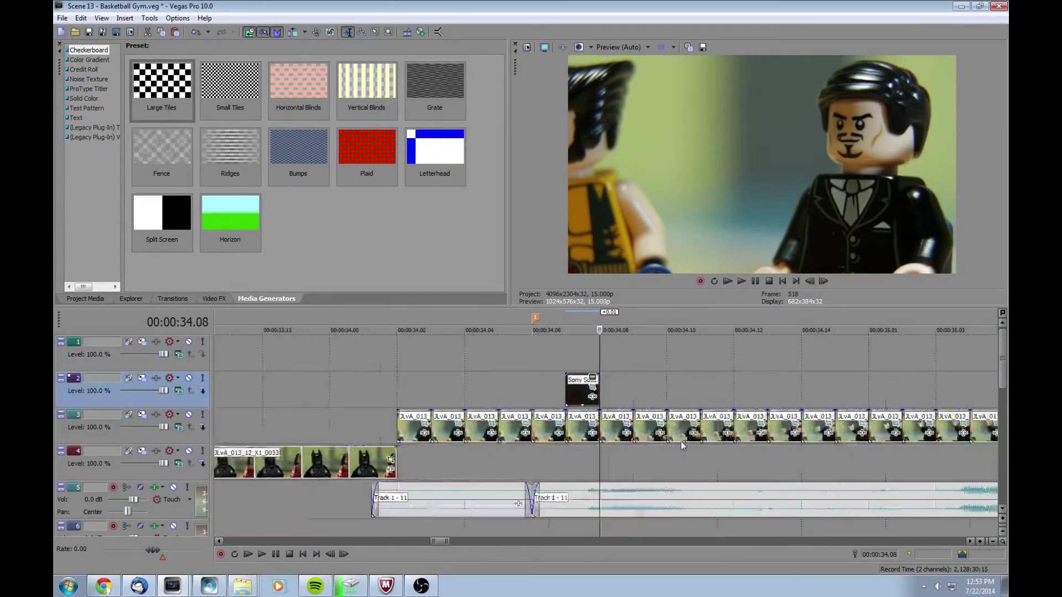
mouse_move(594, 390)
mouse_down()
mouse_move(642, 393)
mouse_move(613, 399)
mouse_up()
Copy the solid event, paste a copy at 35.03 on track 2, and shorten it.
right_click(636, 395)
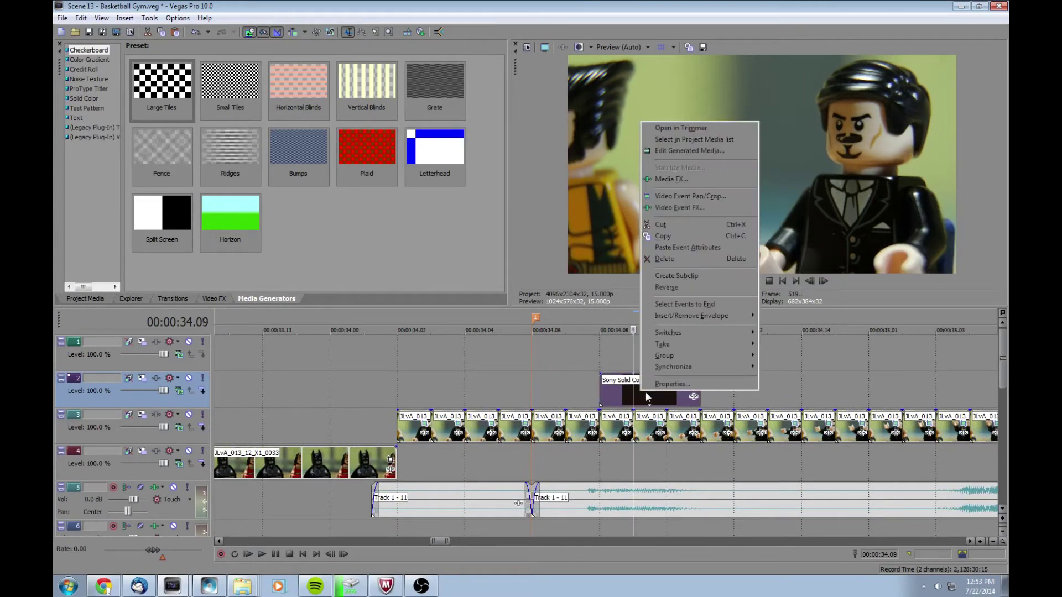
click(777, 368)
scroll(645, 493, down, 5)
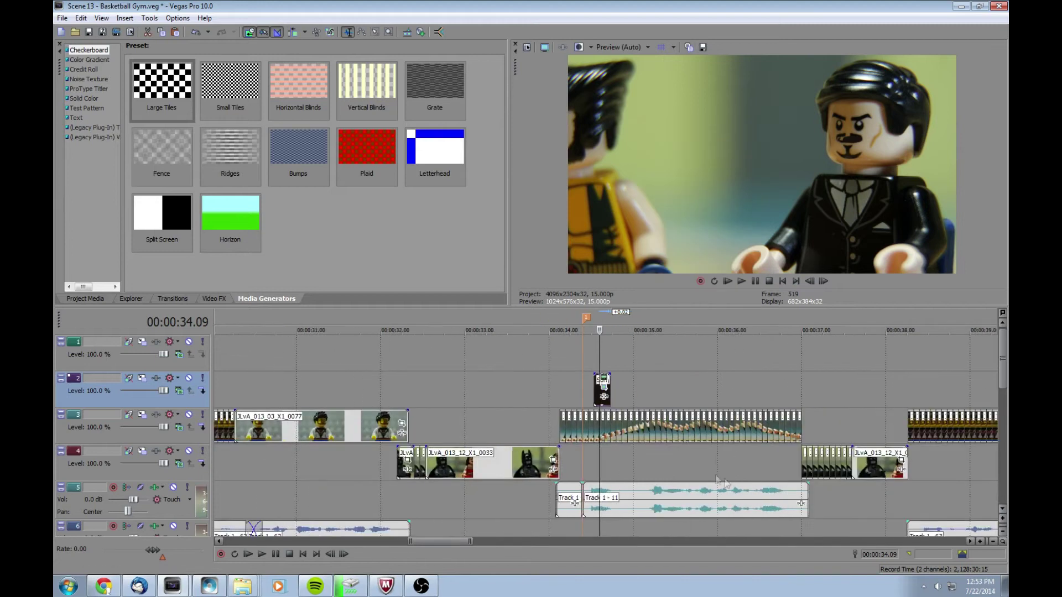
click(650, 488)
scroll(662, 459, up, 5)
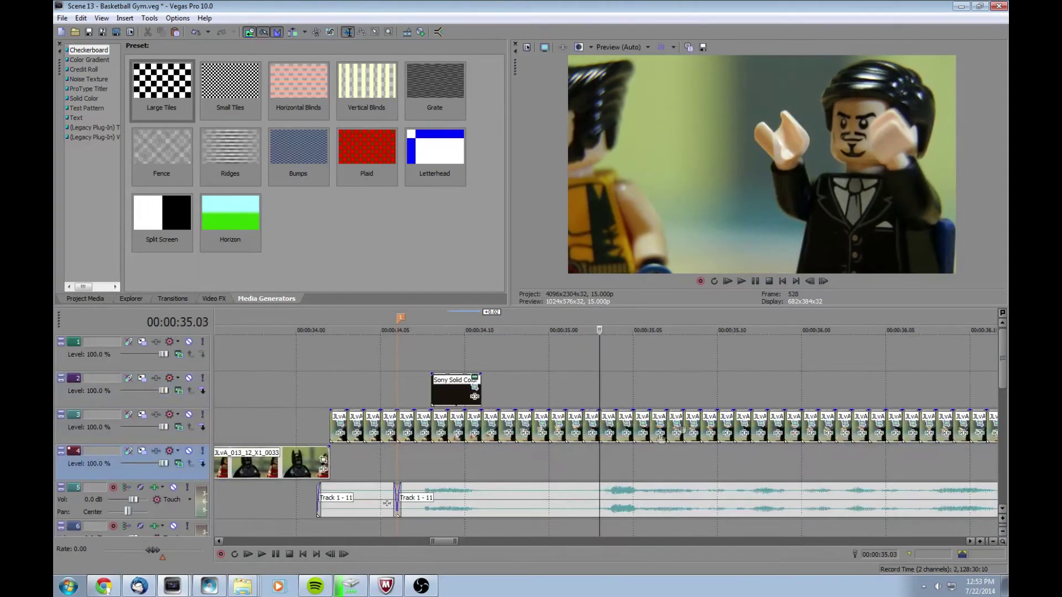
right_click(635, 377)
click(658, 403)
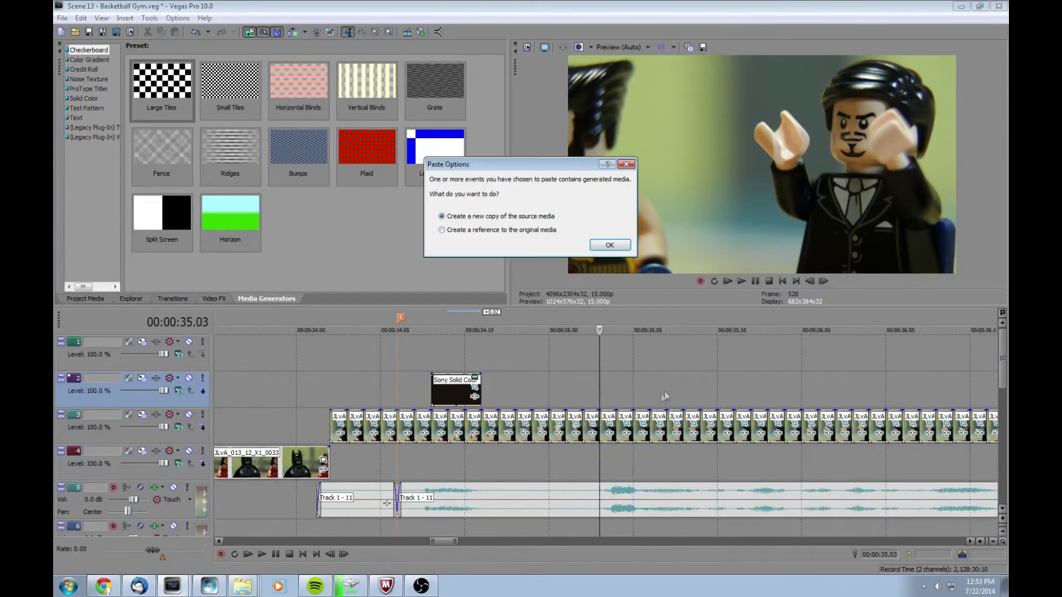
click(611, 245)
drag(647, 385, 633, 386)
After previewing from 35.00, paste another copy at 35.06 and trim its edge.
click(558, 370)
key(space)
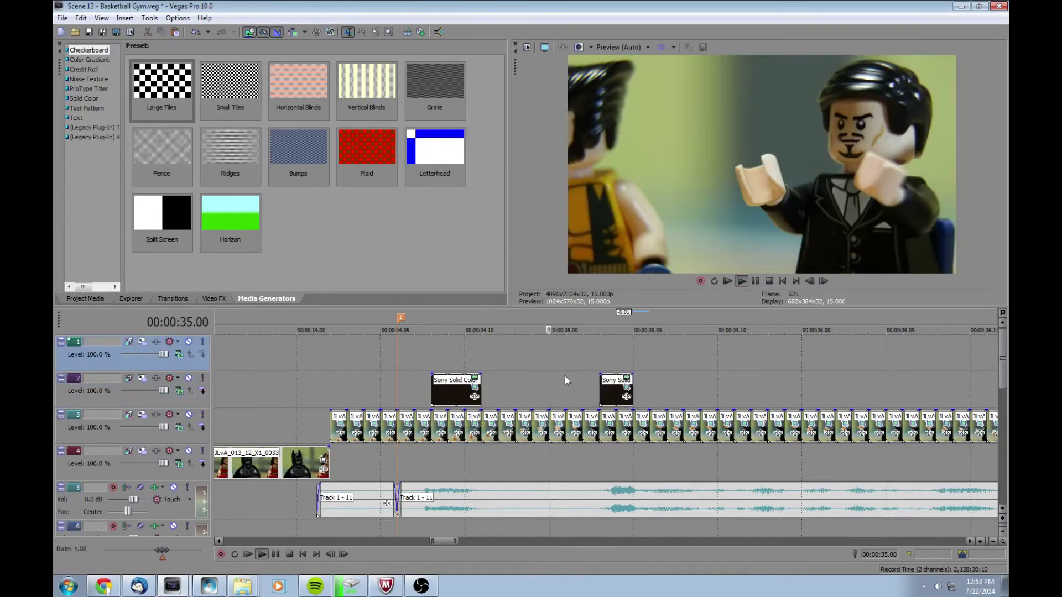
click(595, 392)
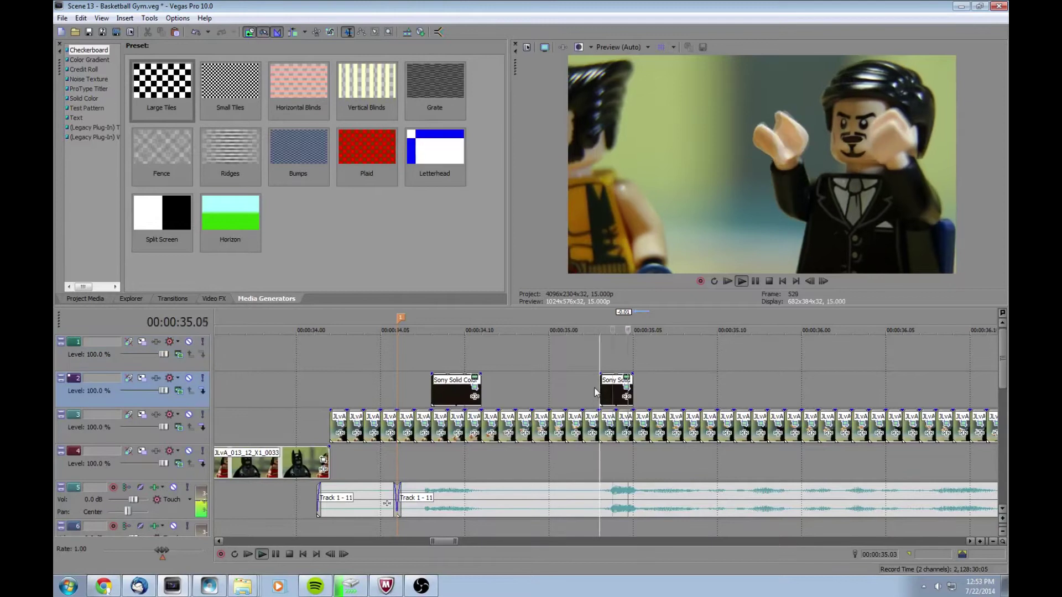
click(633, 393)
key(space)
click(649, 390)
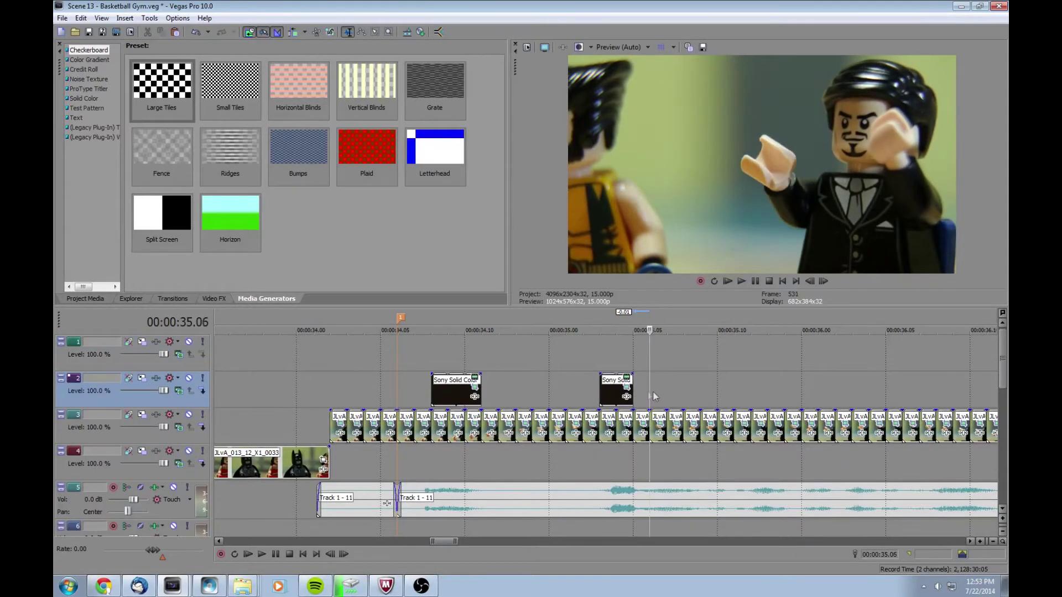
right_click(670, 389)
click(710, 395)
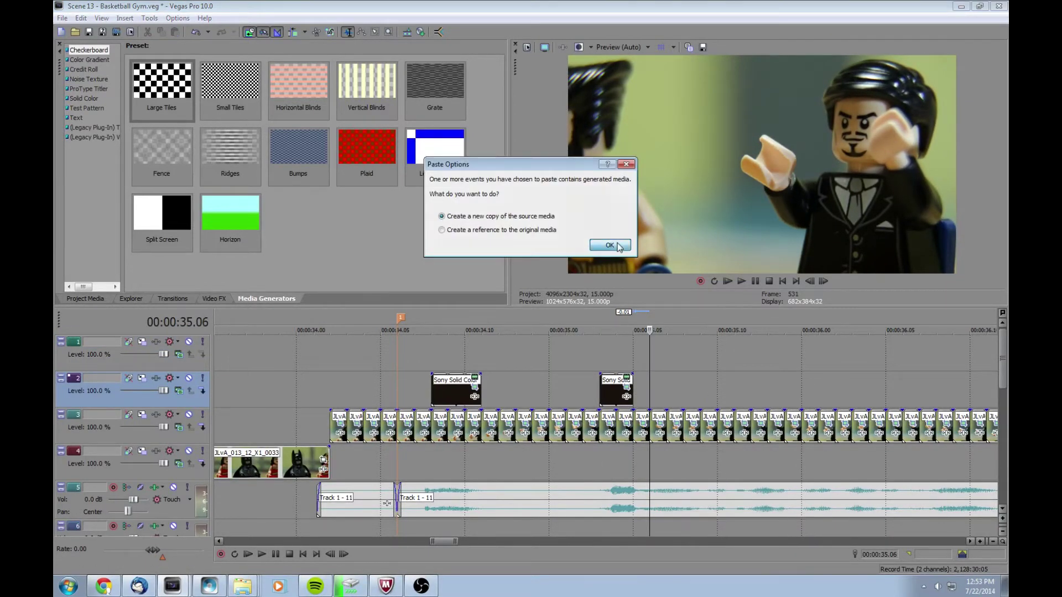
click(610, 245)
drag(699, 381, 699, 381)
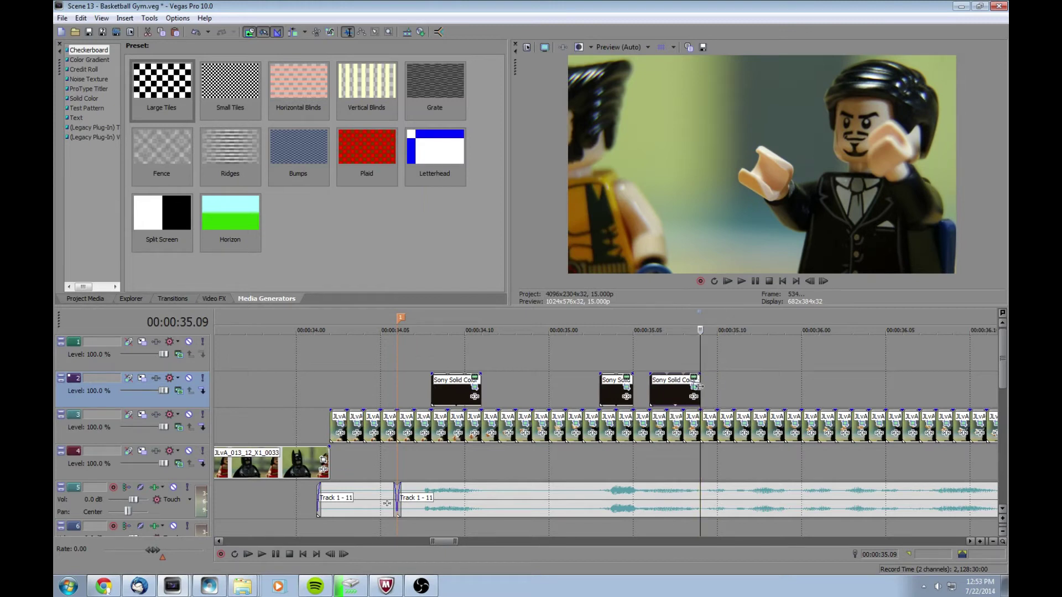
Preview from 35.00 and shorten the middle solid event by one frame.
click(553, 349)
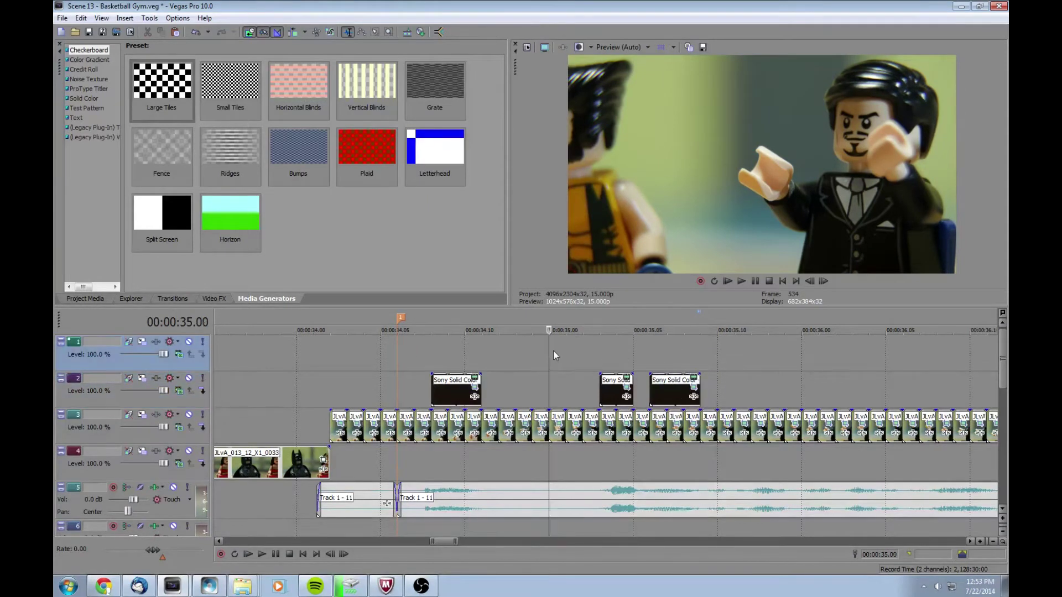
key(space)
key(Left)
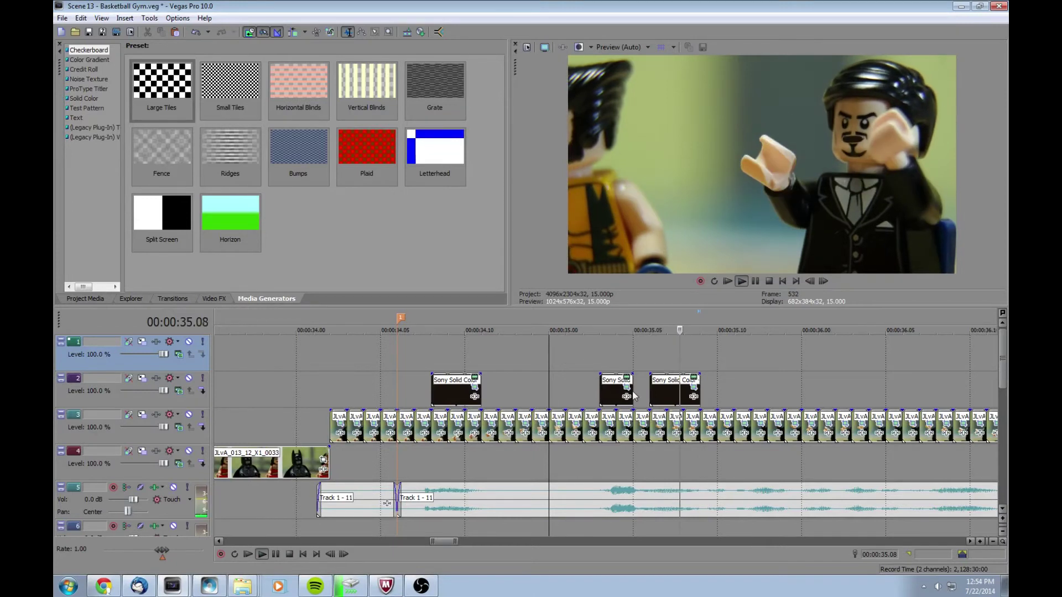
key(space)
drag(632, 381, 615, 382)
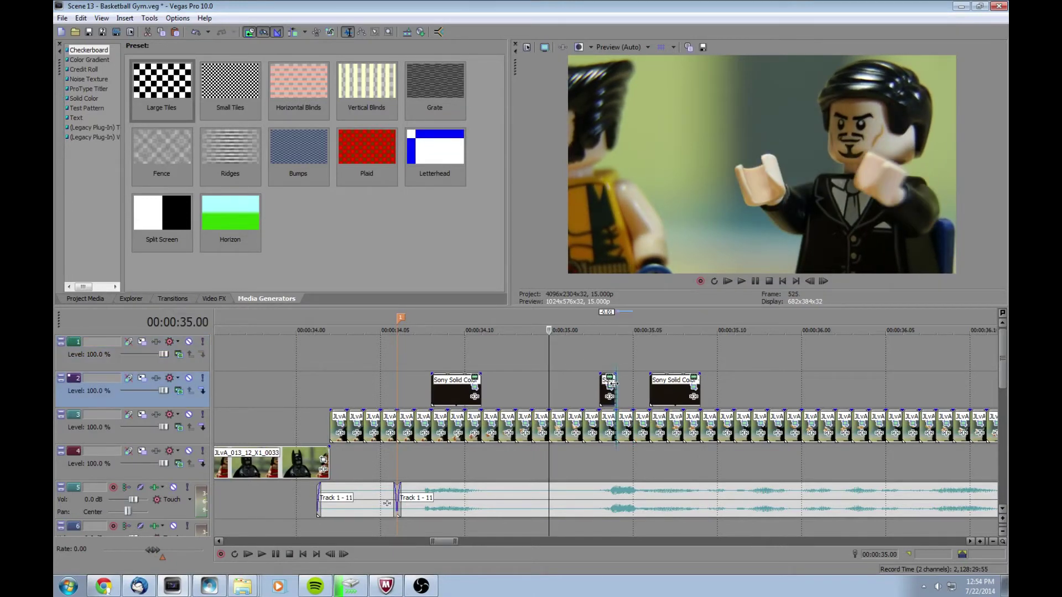
Paste a solid copy at 35.05 on track 2 and move it right, clear of the small one.
click(632, 388)
right_click(630, 381)
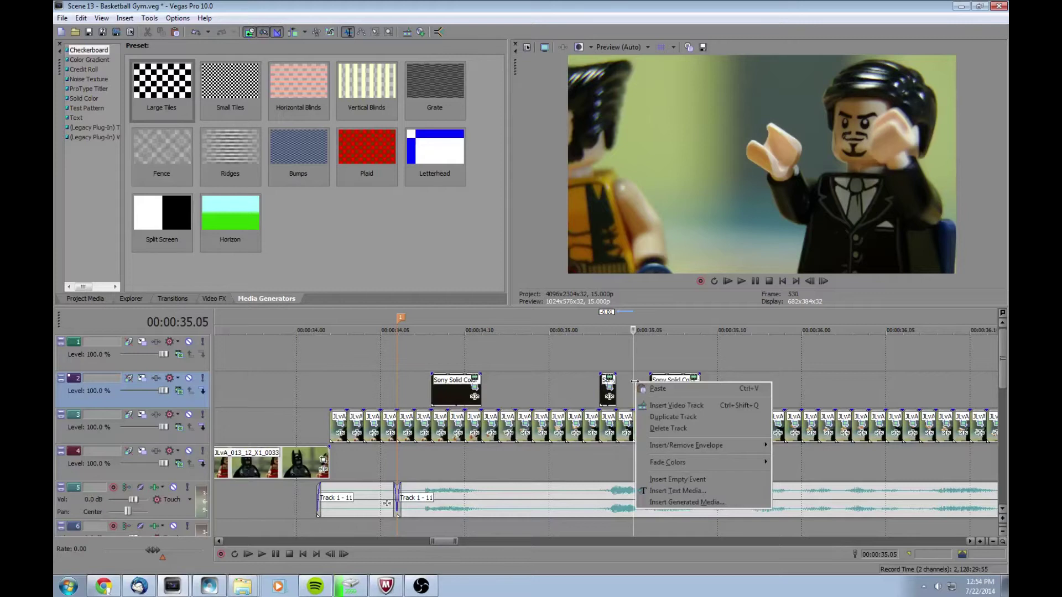
click(664, 387)
click(609, 245)
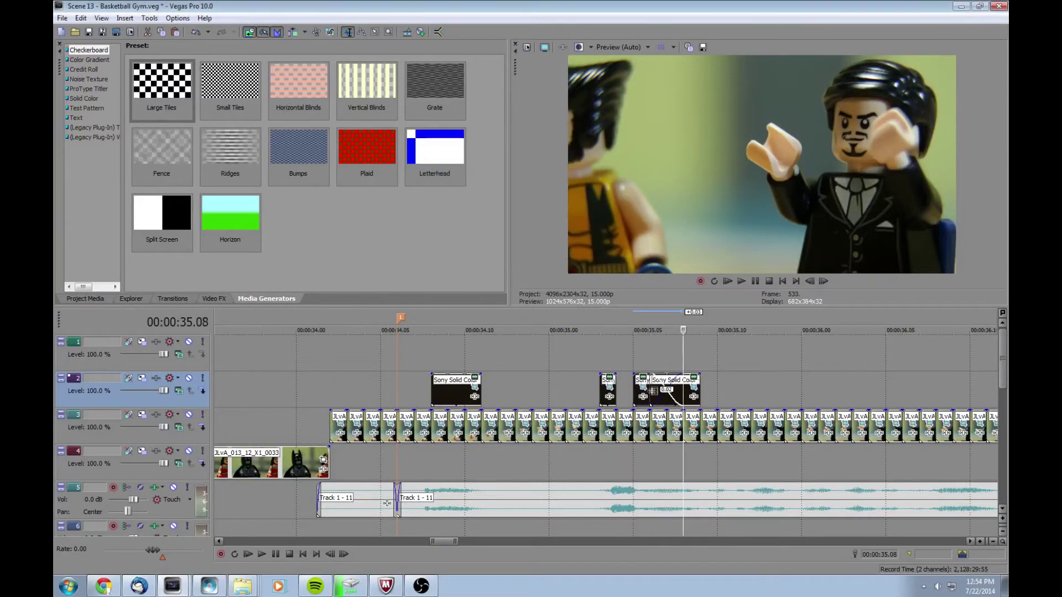
drag(665, 394, 691, 395)
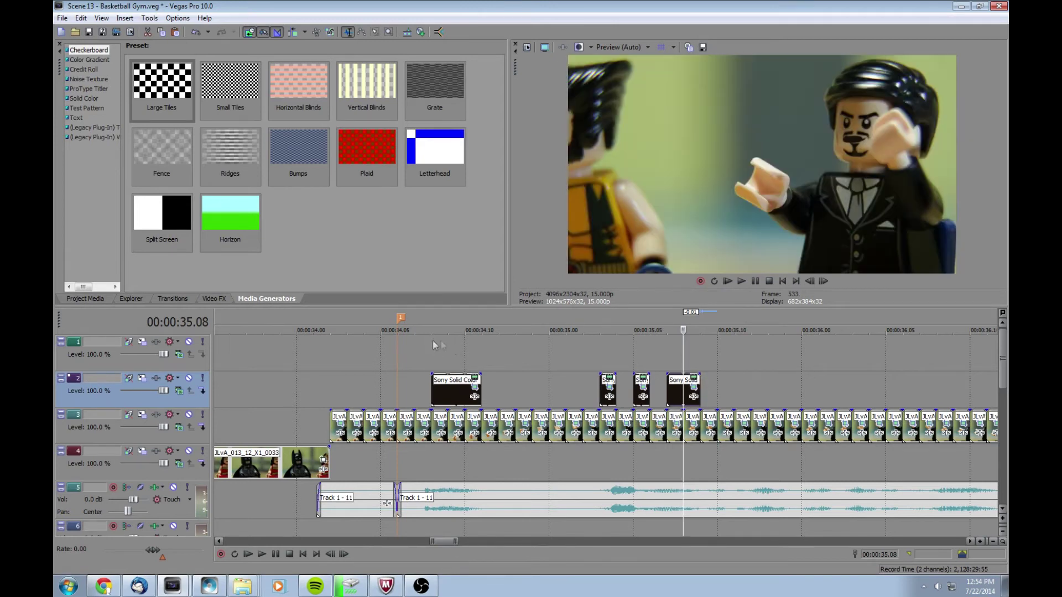
Preview the new events, then step frame by frame from 35.03 to 35.09.
click(582, 347)
key(space)
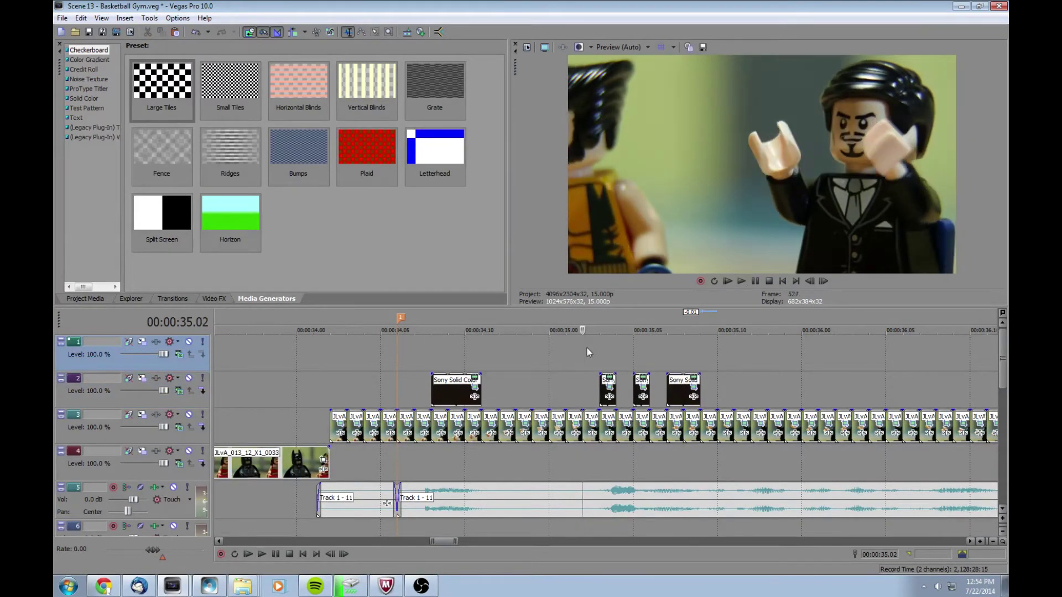
key(space)
click(600, 348)
key(Right)
key(Right)
key(Right)
key(Right)
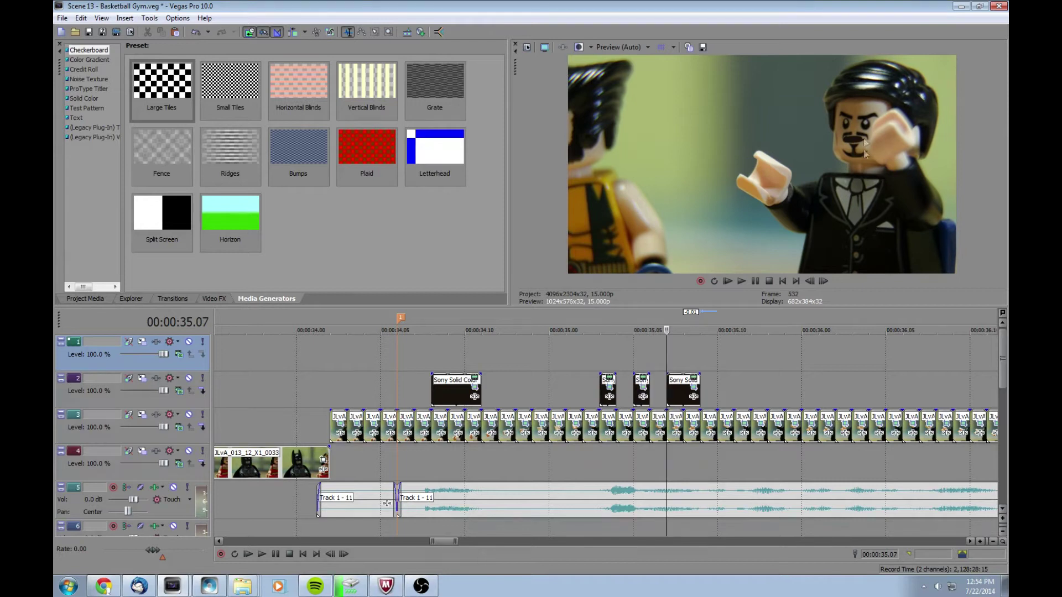
key(Right)
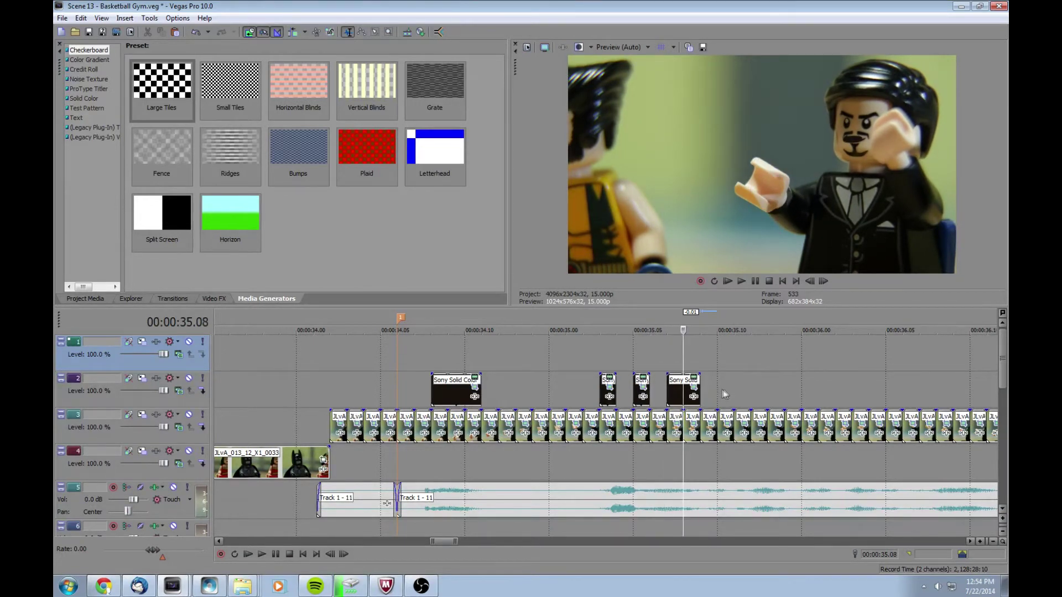
key(Right)
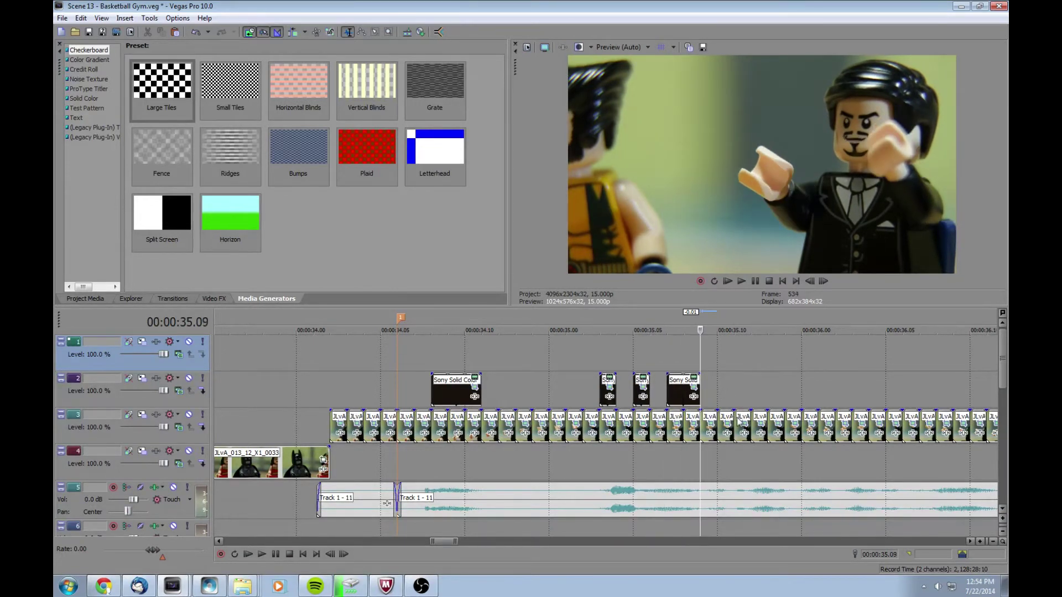
Paste another solid copy at 35.11 on track 2.
click(718, 391)
key(Right)
right_click(747, 378)
click(774, 385)
click(609, 244)
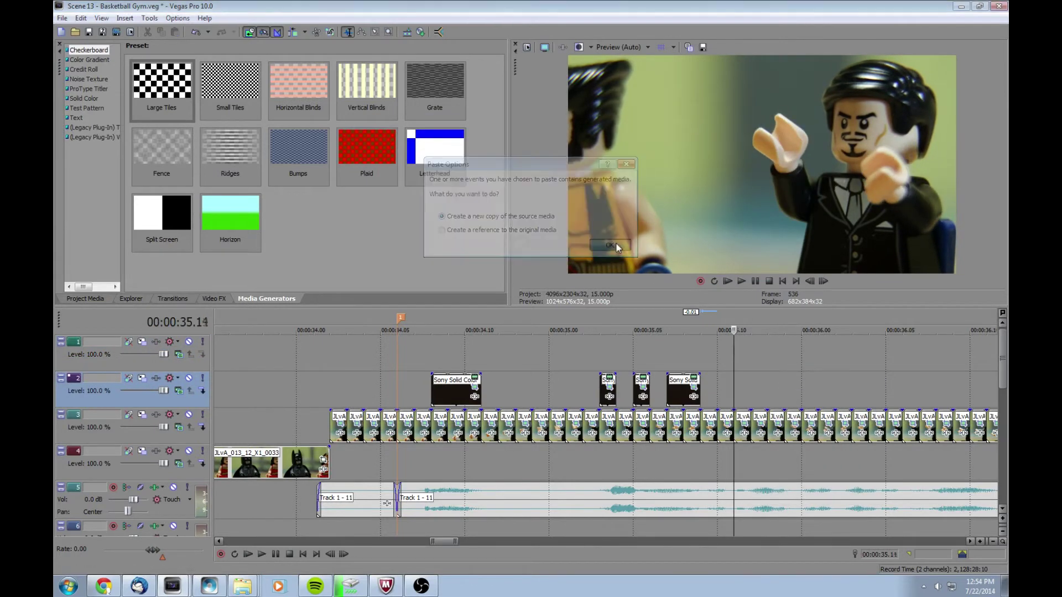
Play back the dozen dark solids from the first event near 34.08, then zoom back in.
scroll(755, 388, down, 2)
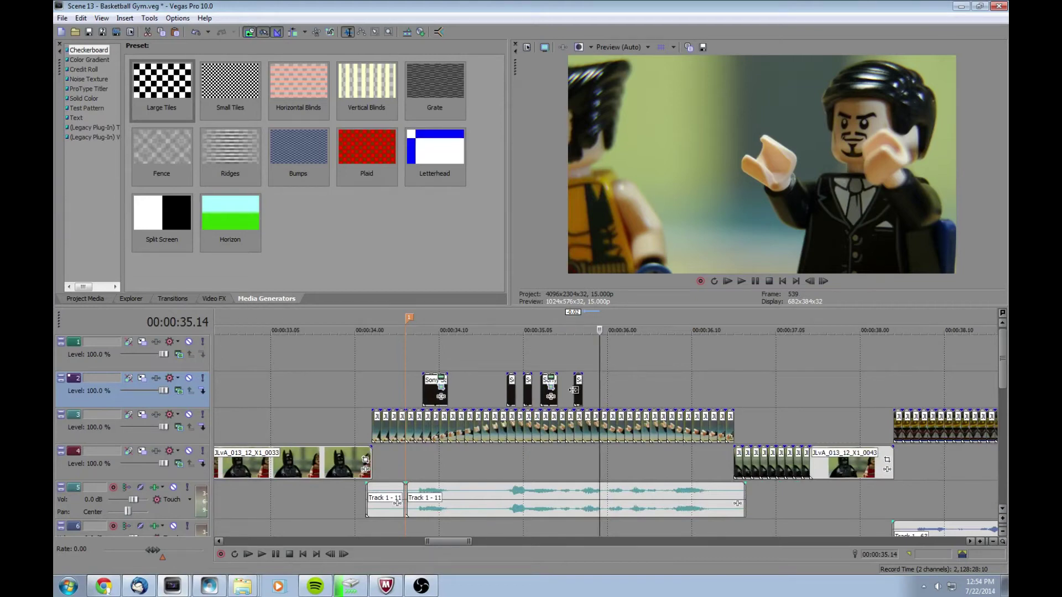
click(424, 387)
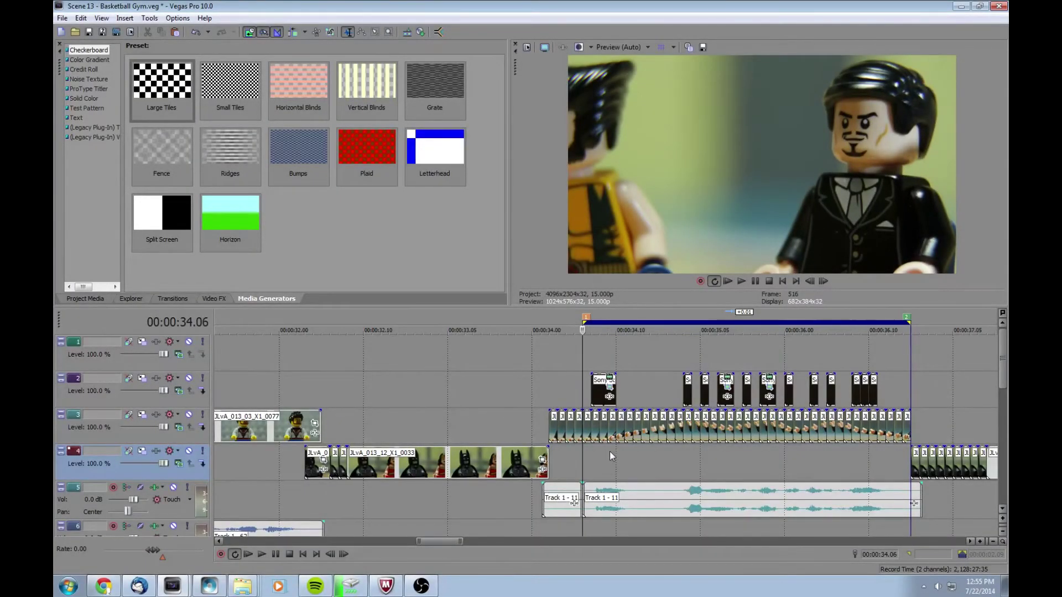
key(space)
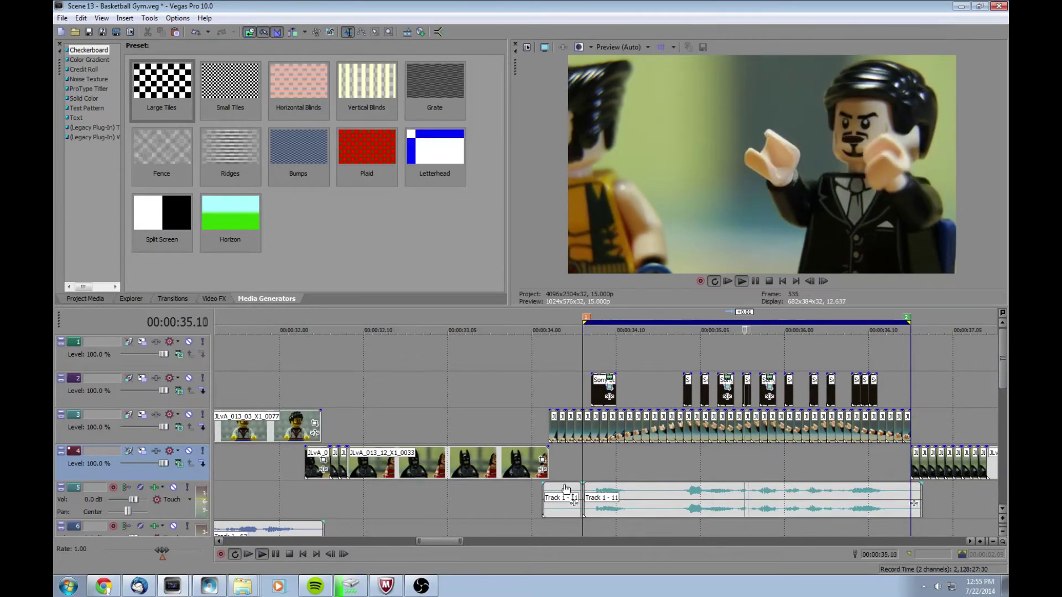
key(space)
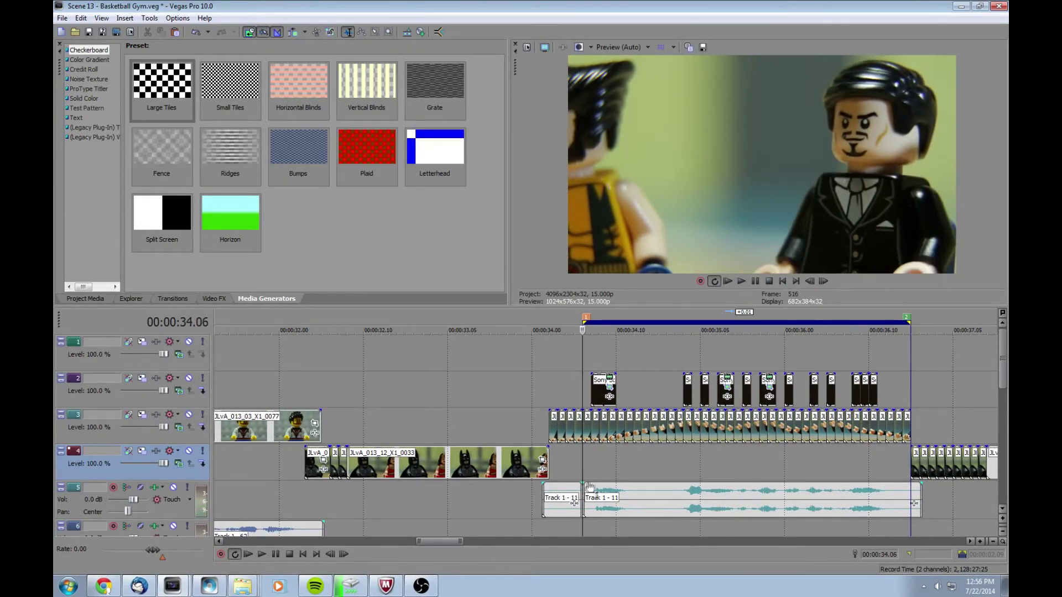
click(592, 388)
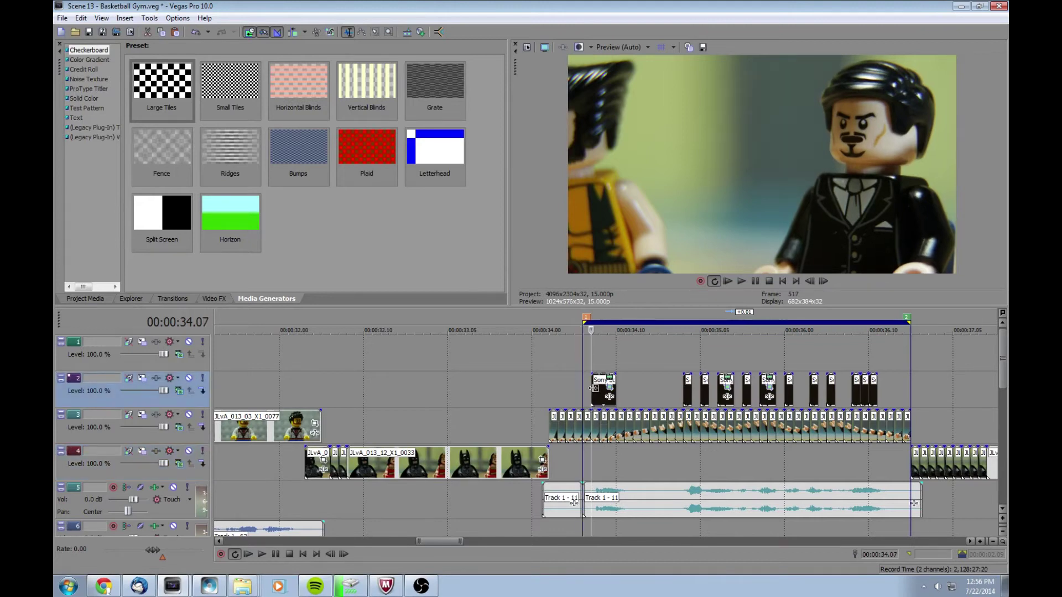
scroll(608, 398, up, 5)
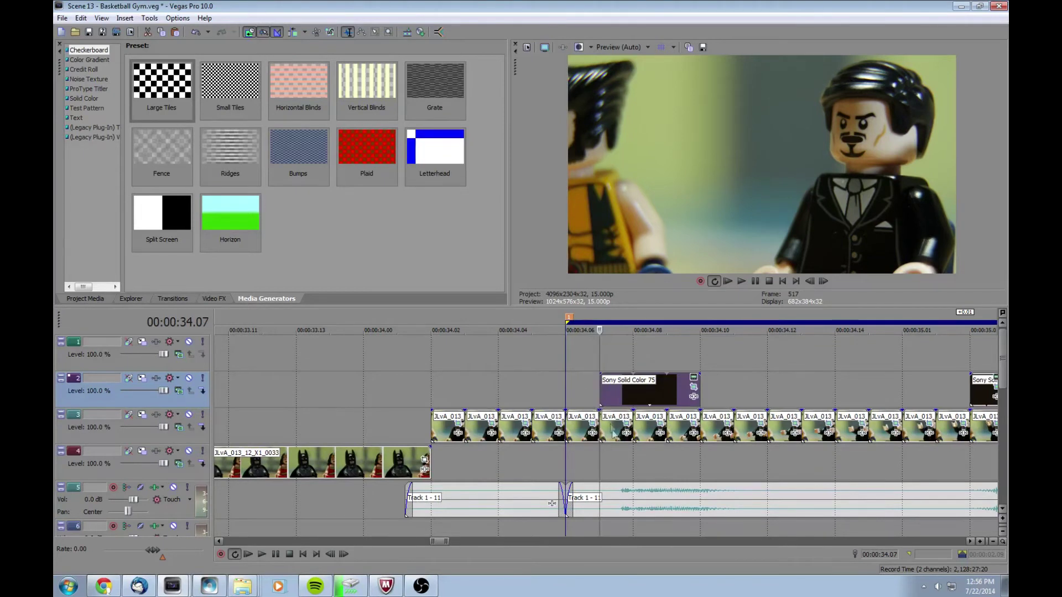
Split the Sony Solid Color 75 event on track 2 at 34.08 and open its Pan/Crop mask settings.
scroll(603, 456, up, 2)
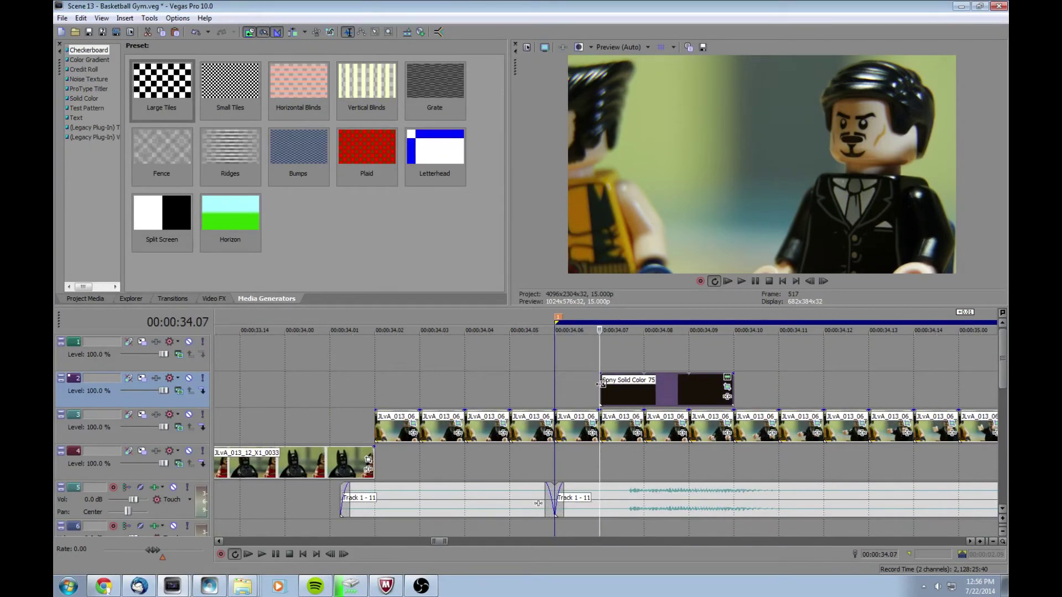
key(Right)
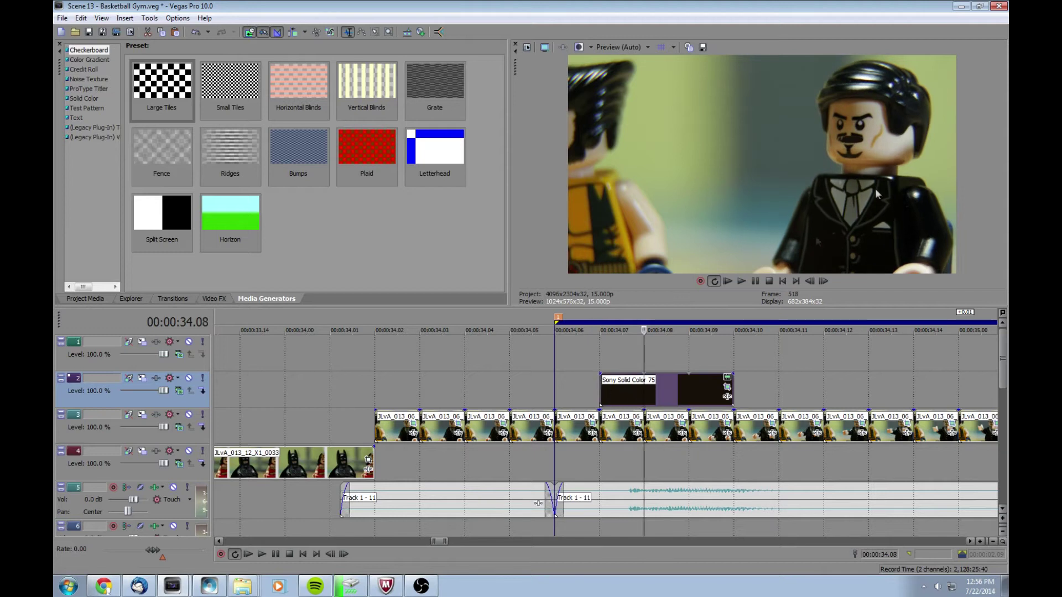
click(643, 397)
key(s)
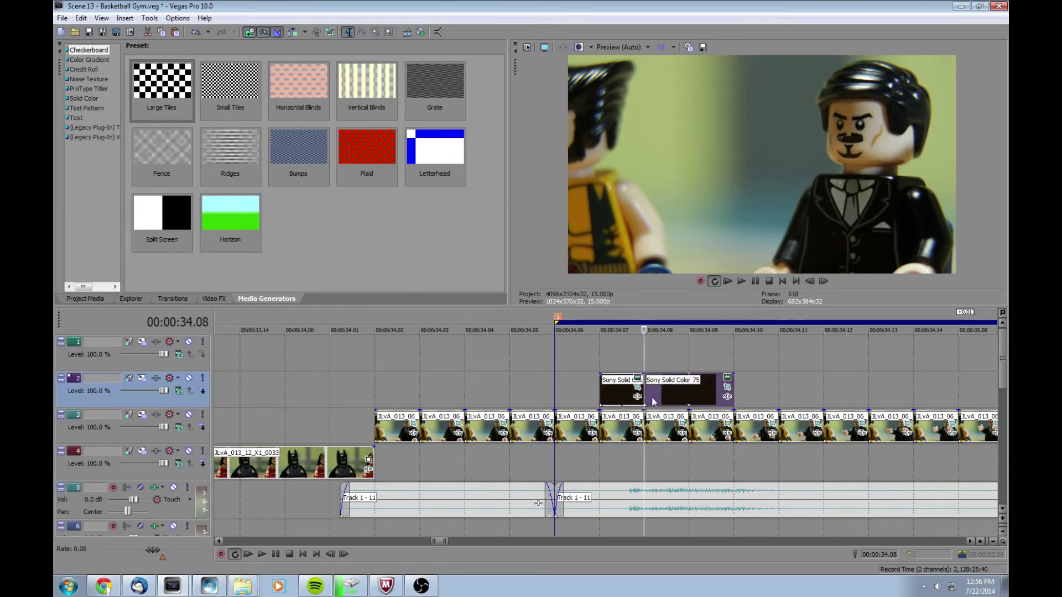
click(727, 388)
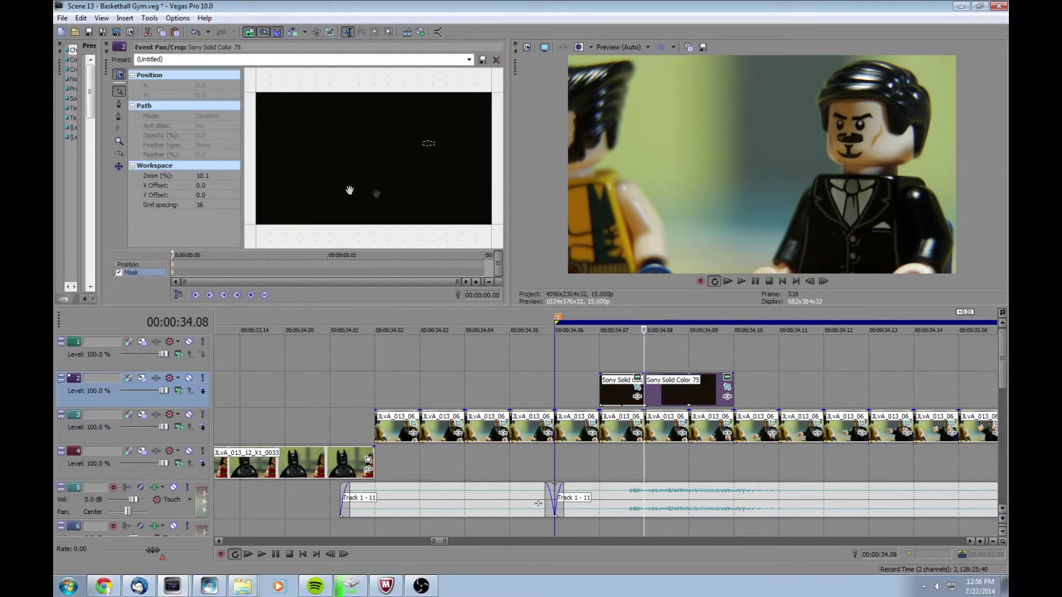
Set the ellipse mask's feather type to None.
click(429, 147)
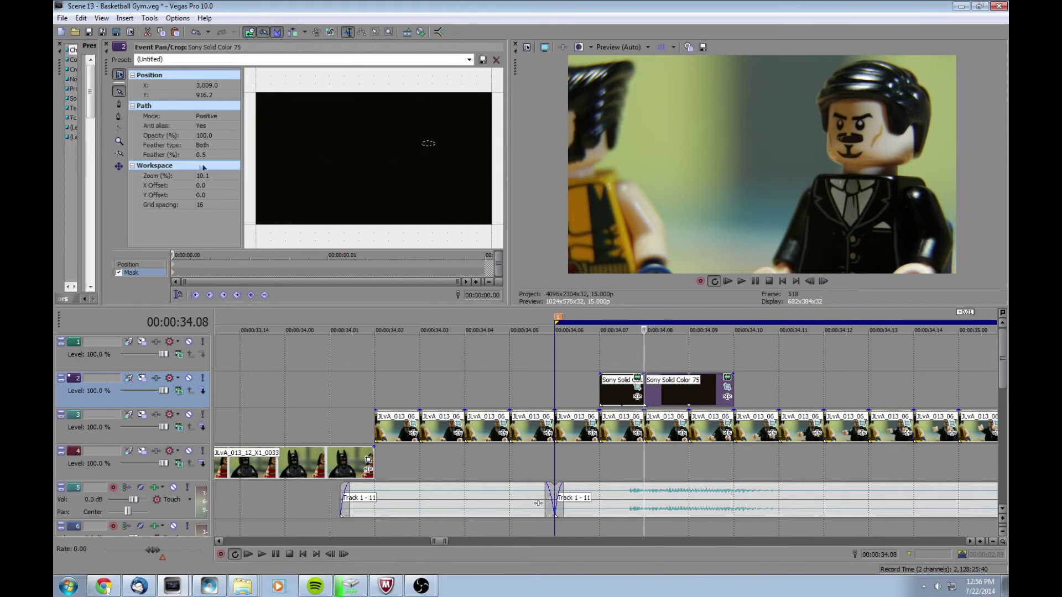
click(210, 146)
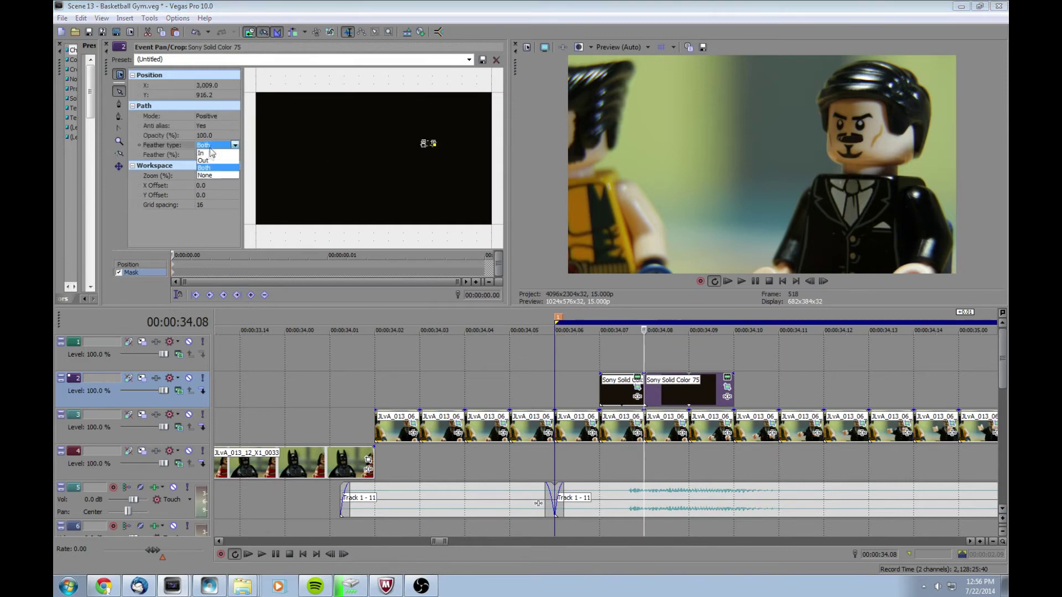
click(205, 176)
Pan and zoom the mask workspace to center on the small ellipse, showing the mask's context menu.
drag(415, 194, 352, 219)
scroll(353, 219, up, 6)
drag(440, 197, 410, 133)
scroll(404, 191, up, 3)
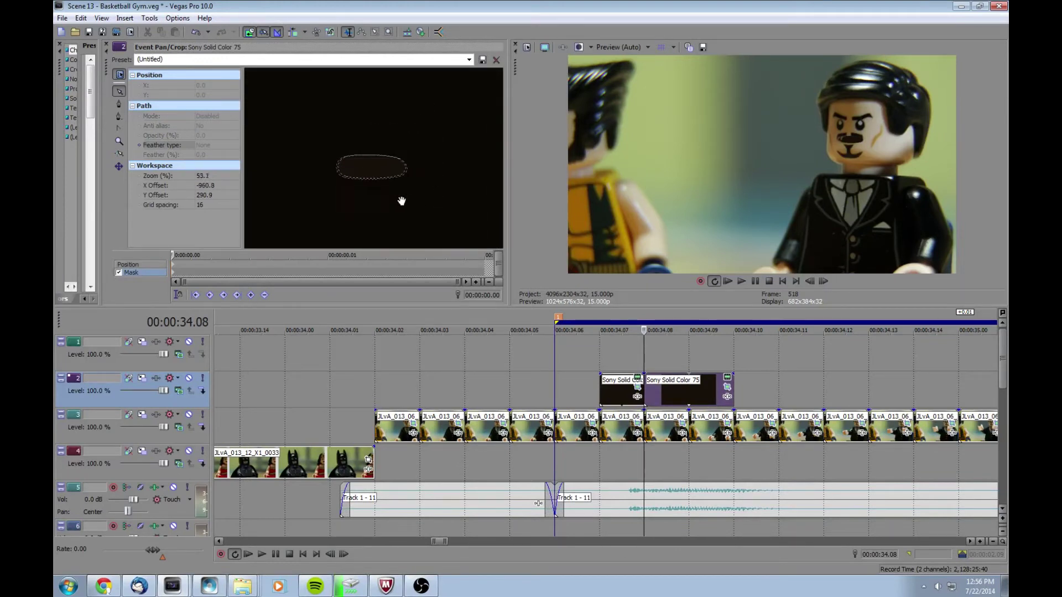
right_click(449, 178)
mouse_move(461, 196)
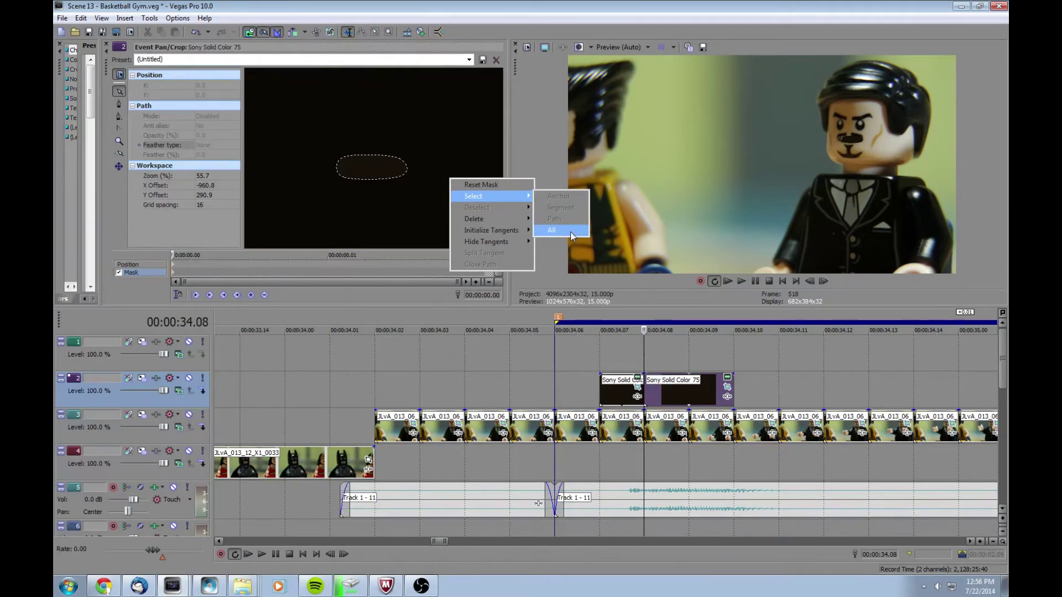
Select all mask points and move the ellipse slightly left.
click(376, 205)
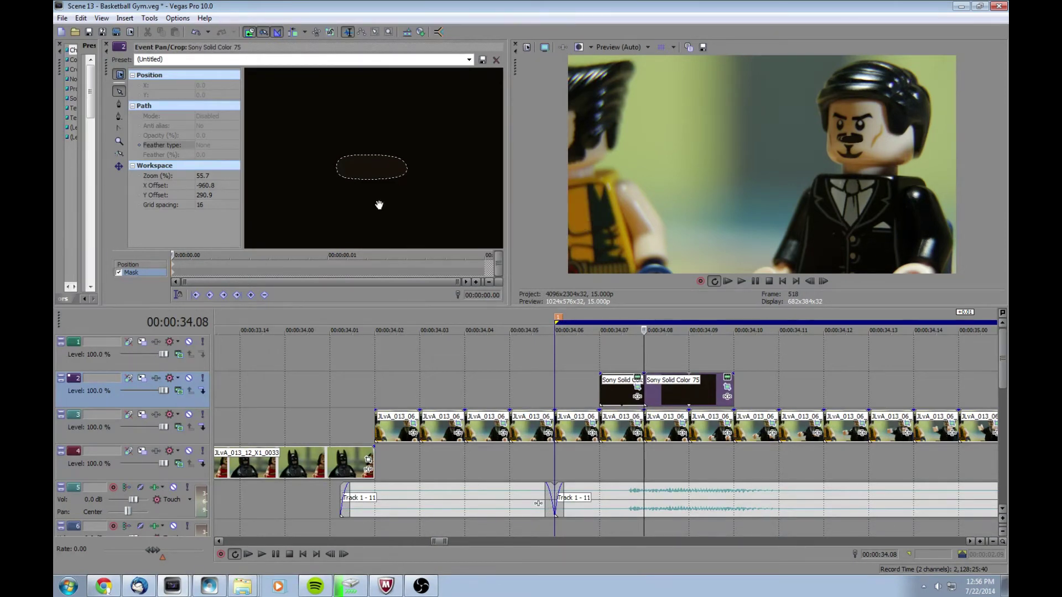
right_click(460, 156)
mouse_move(489, 175)
click(576, 208)
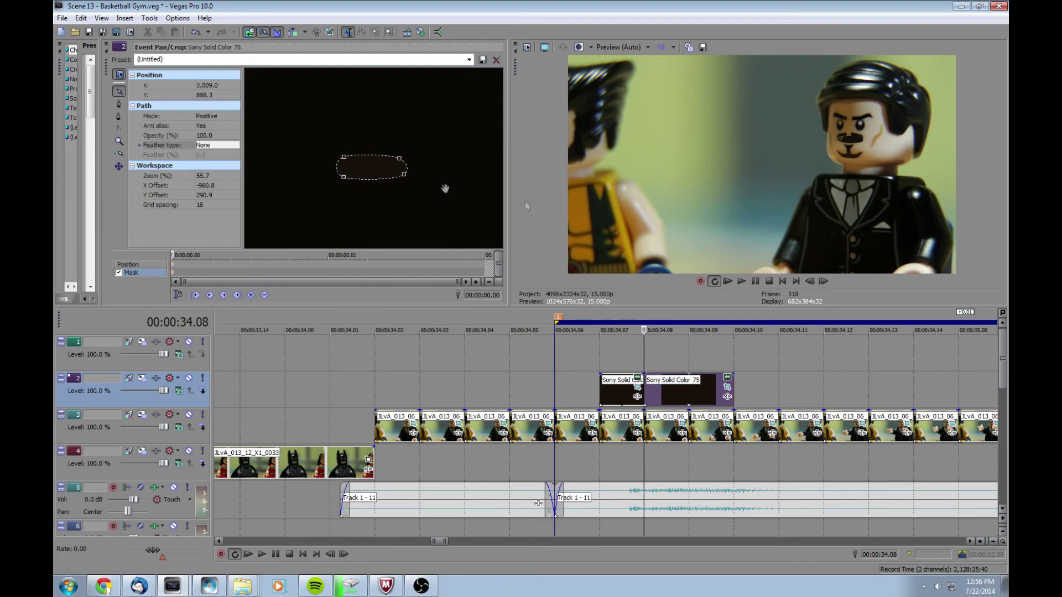
drag(404, 177, 393, 181)
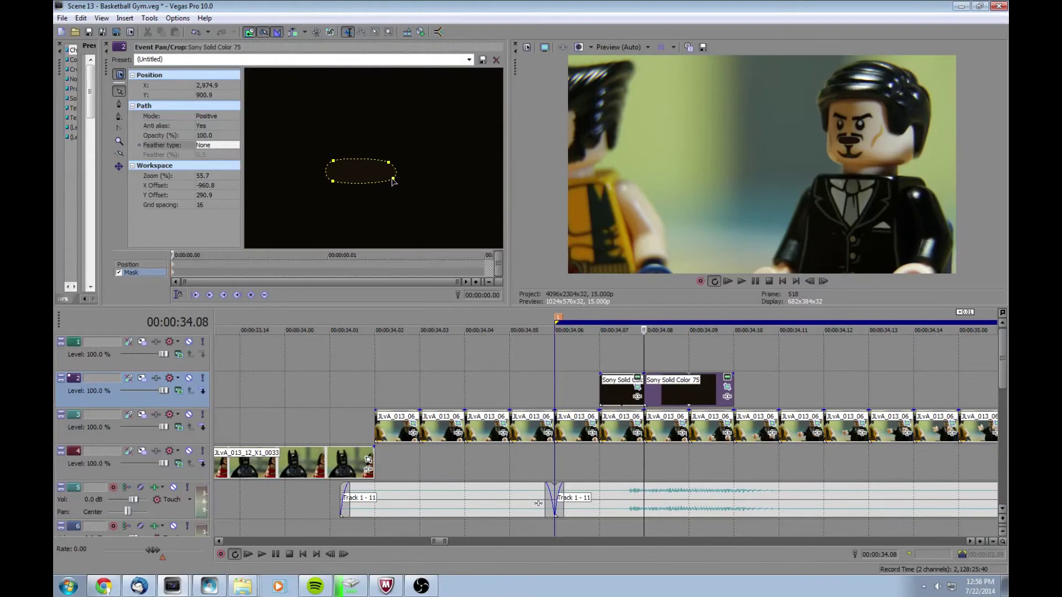
Keep anti-alias at Yes and set the mask's feather type to Both.
click(211, 126)
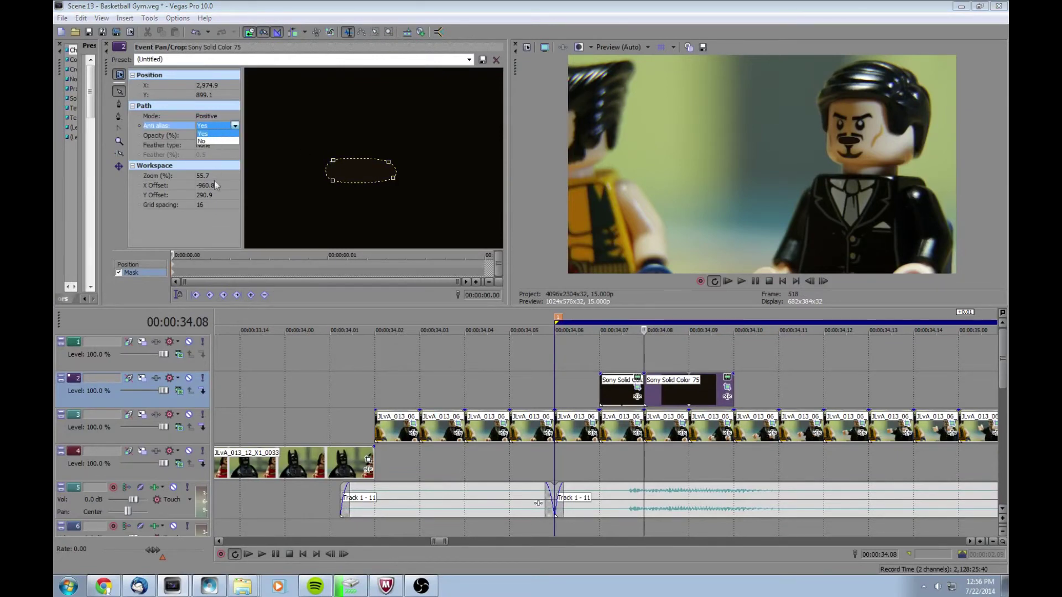
click(224, 163)
click(221, 145)
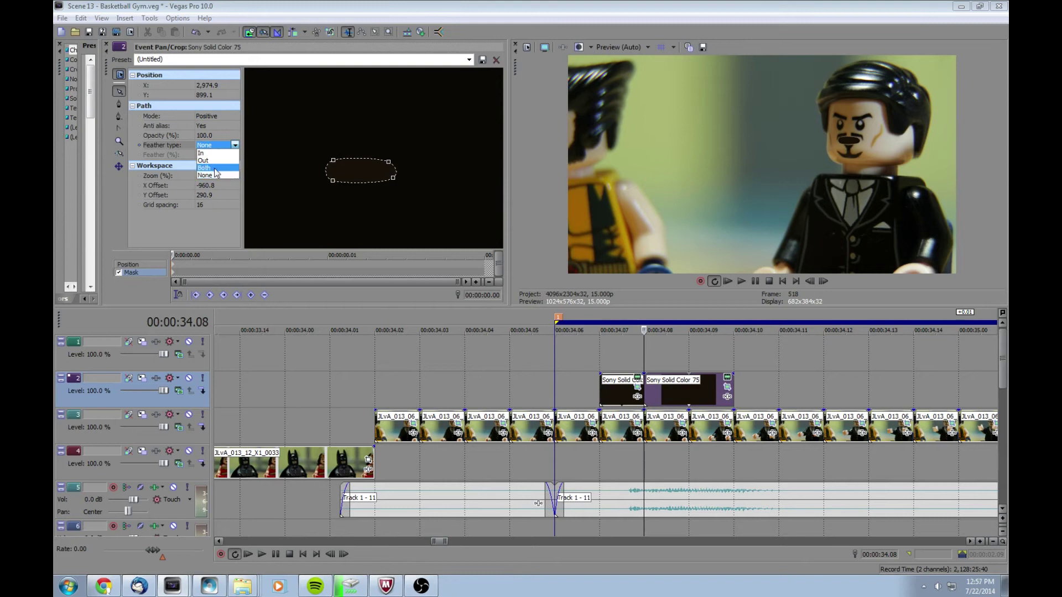
key(Return)
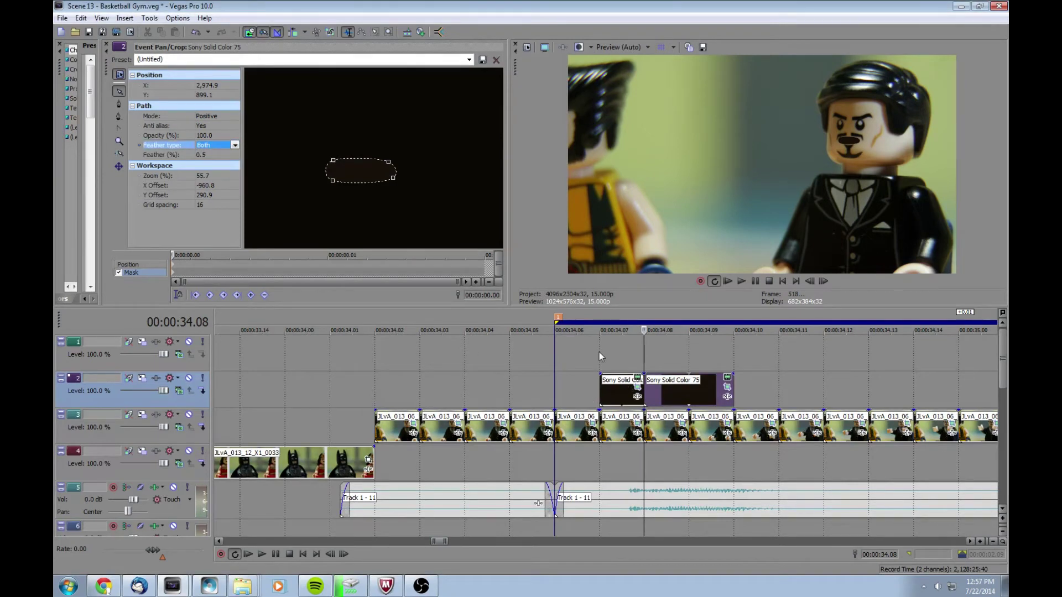
Split the Sony Solid Color 75 event one frame later at 34.09.
click(599, 353)
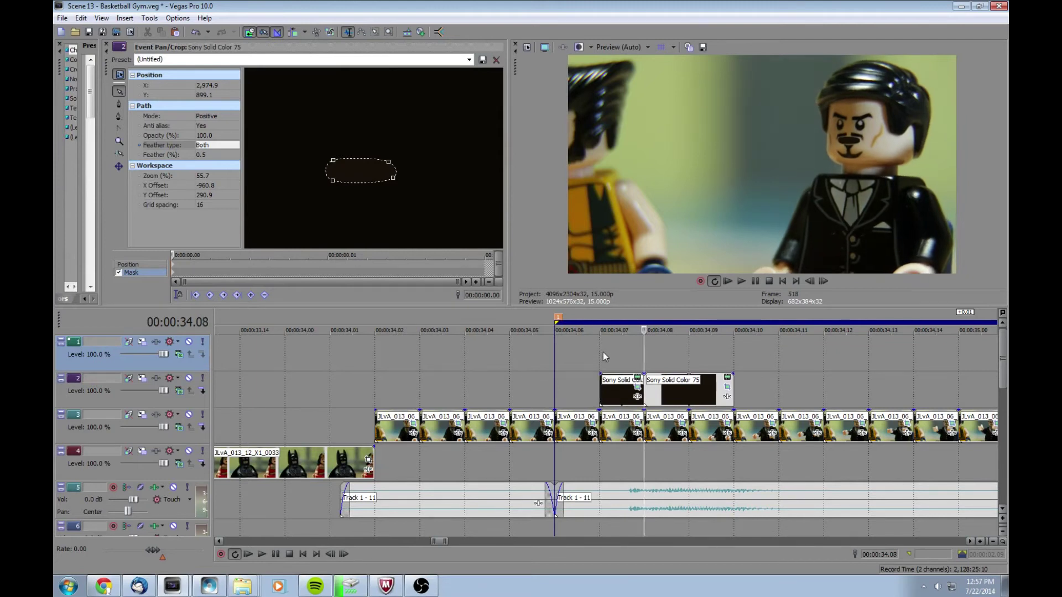
key(Right)
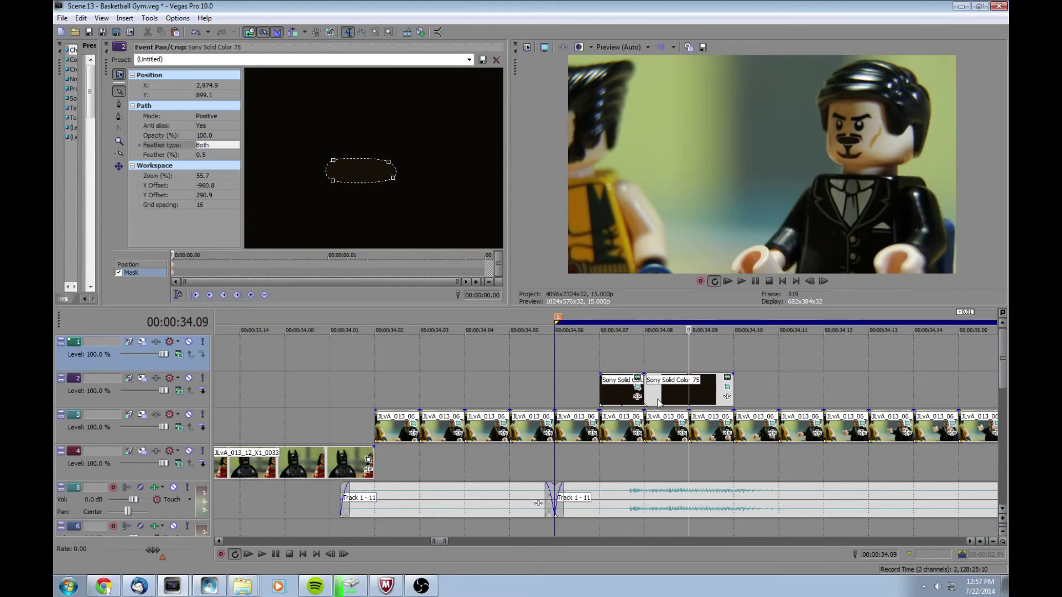
click(691, 399)
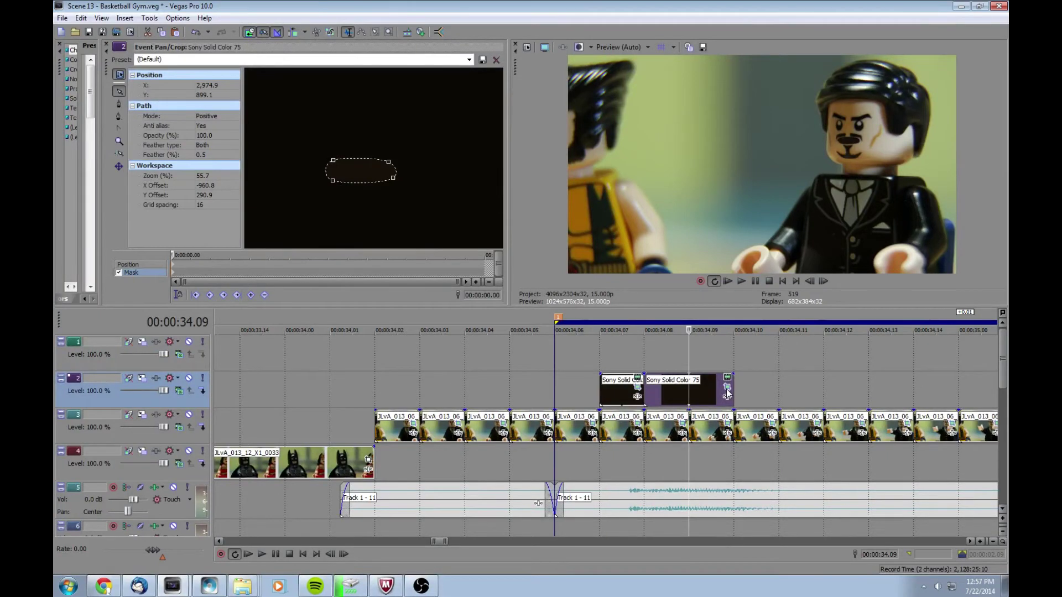
key(s)
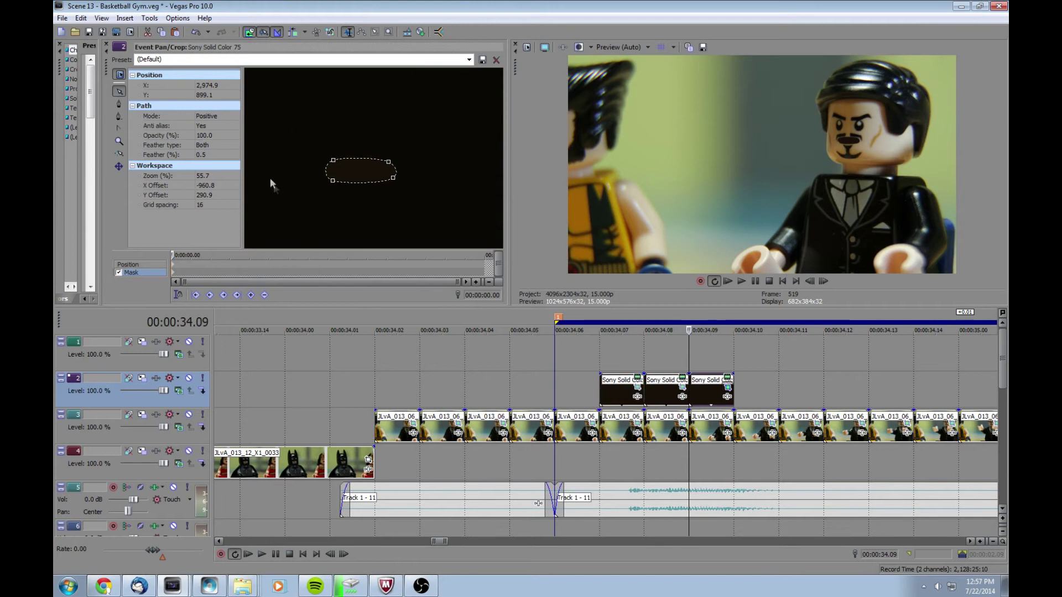
On the new event, turn feathering off, select all mask points and nudge the ellipse left and down.
click(221, 146)
click(216, 175)
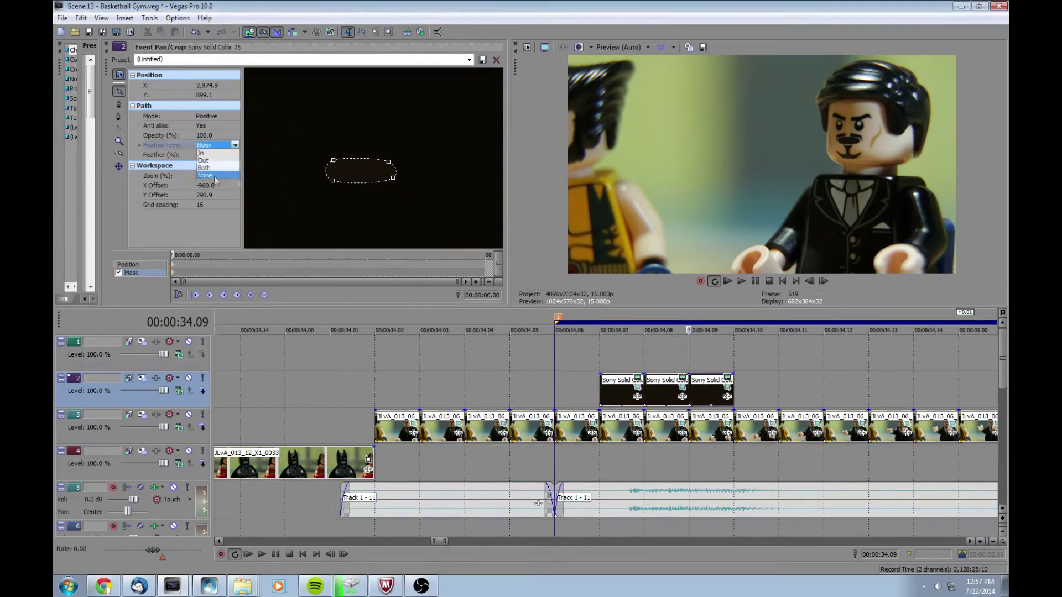
right_click(347, 140)
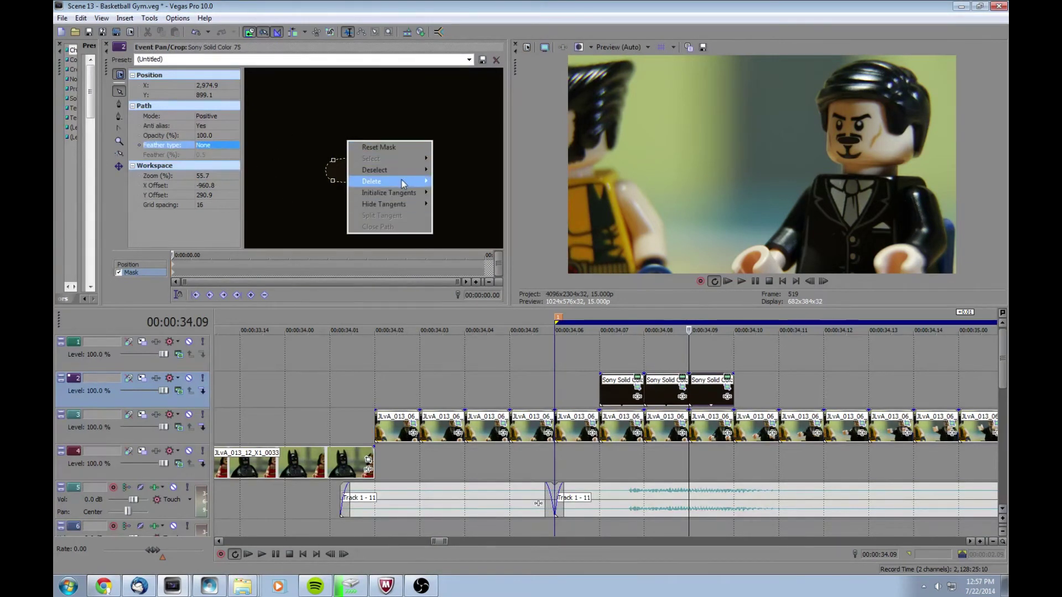
click(465, 226)
right_click(437, 174)
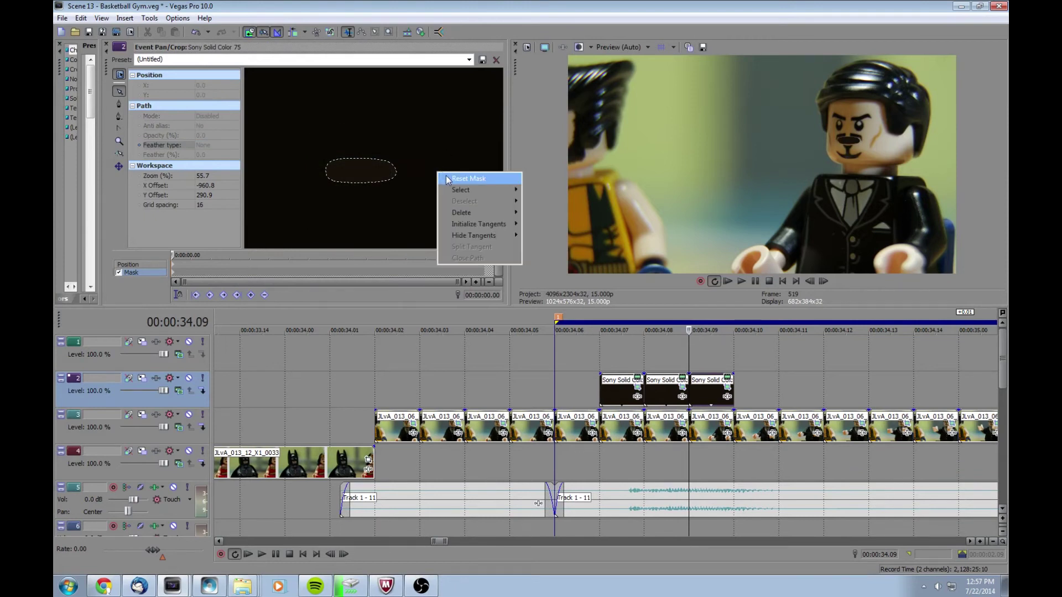
click(548, 224)
drag(390, 164, 388, 166)
Restore Both feathering on the new event's mask and bring the playhead back to 34.09.
click(219, 145)
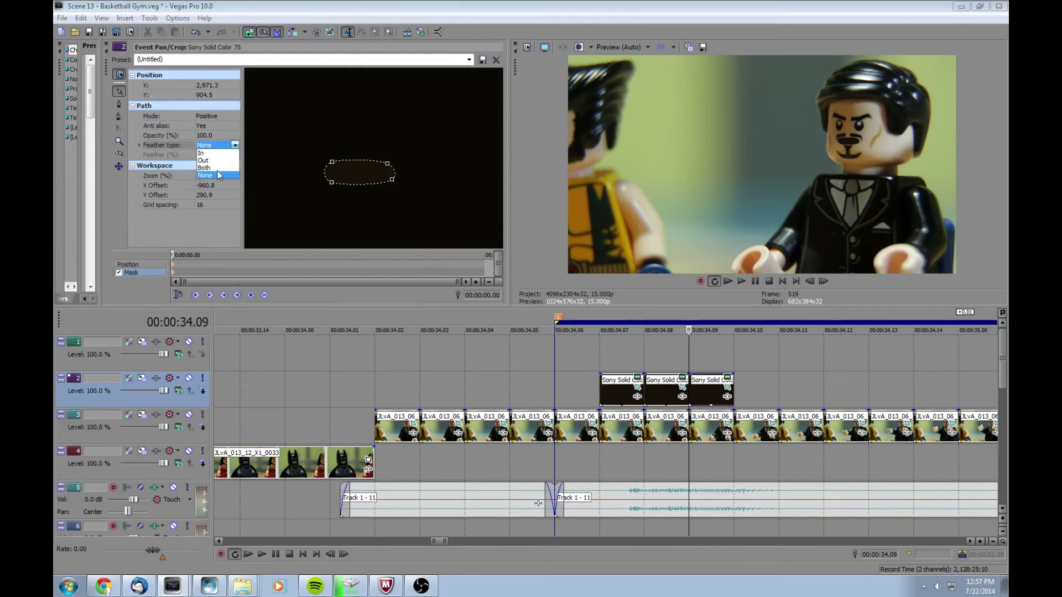
click(598, 350)
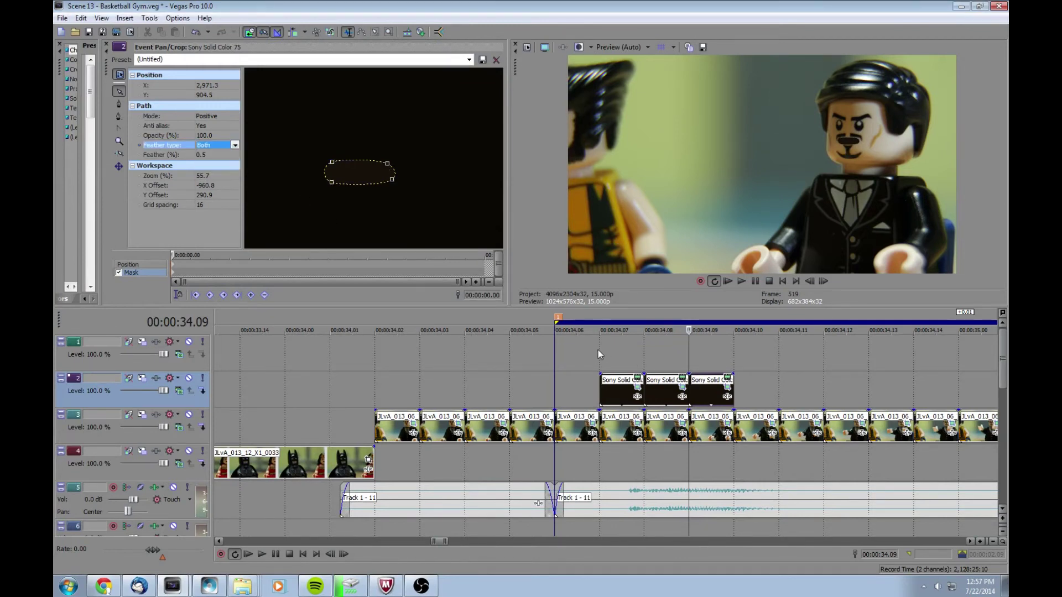
click(599, 350)
key(Right)
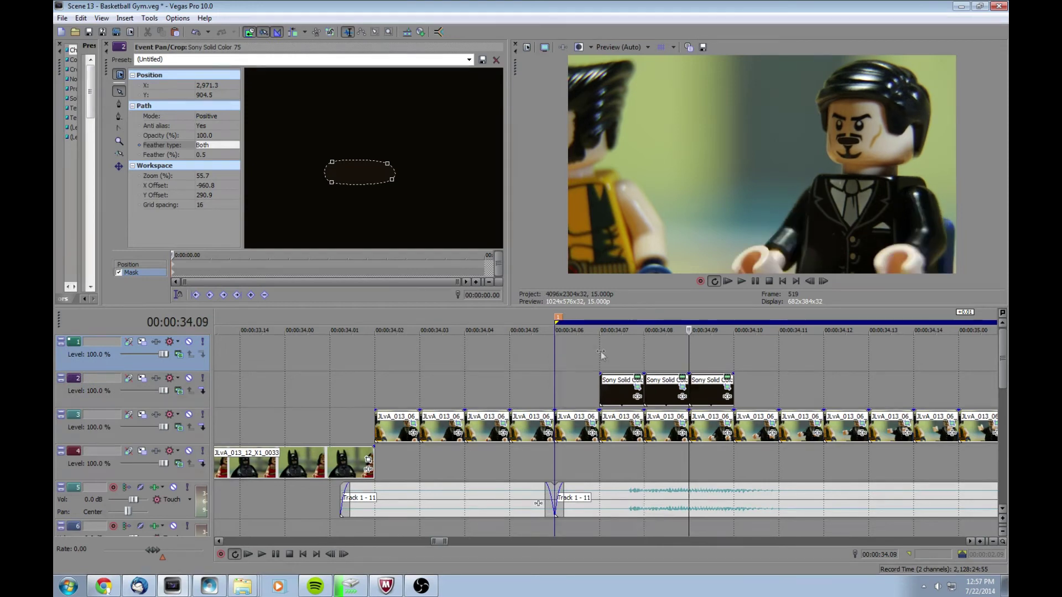
click(600, 351)
key(Right)
key(Right)
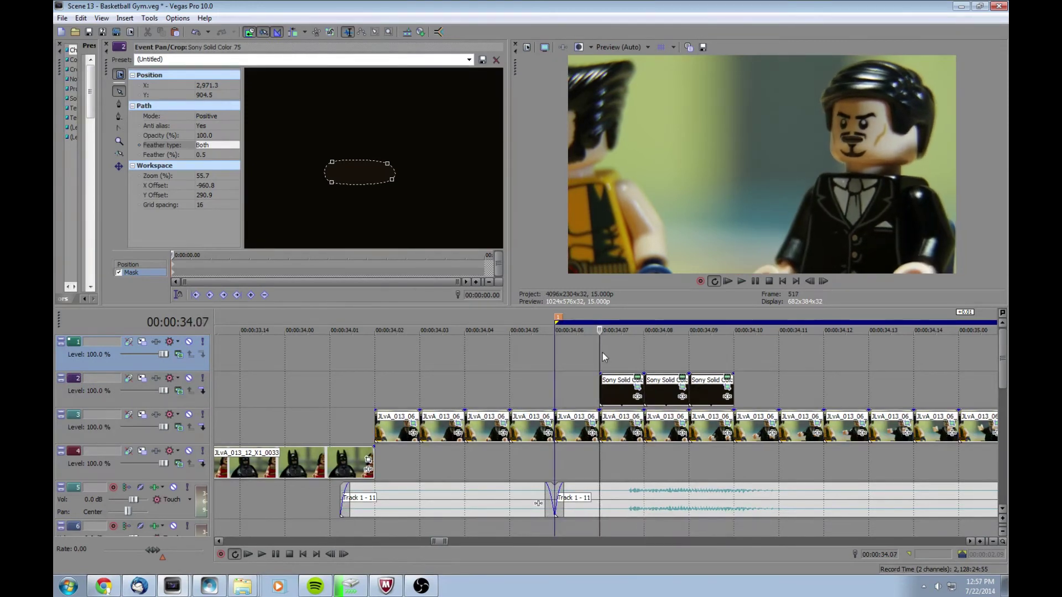
scroll(709, 420, down, 3)
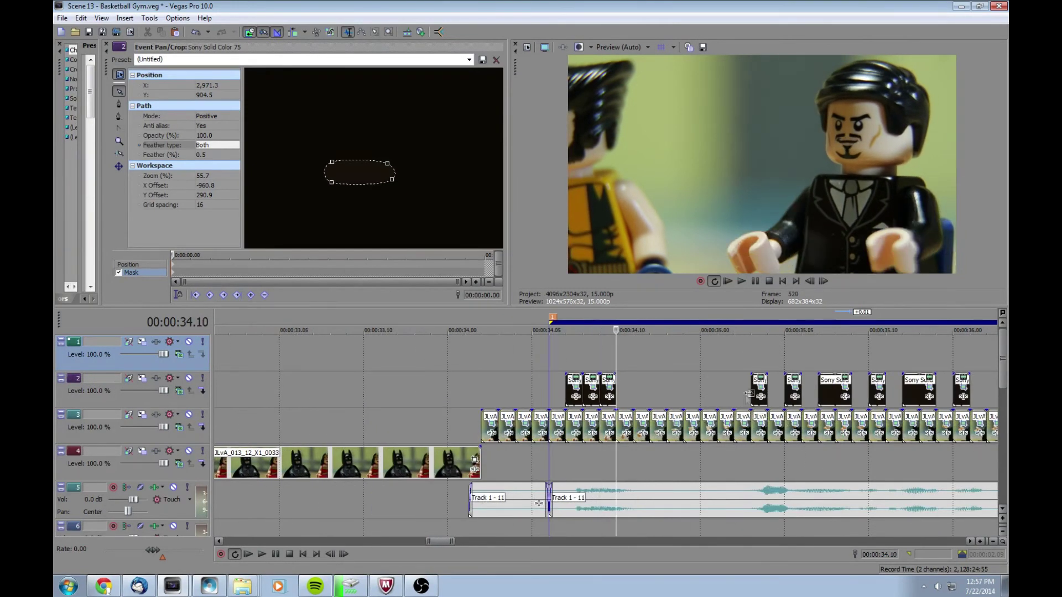
Move the playhead to 35.05 and open the Sony Solid Color 64 event's Pan/Crop.
click(745, 393)
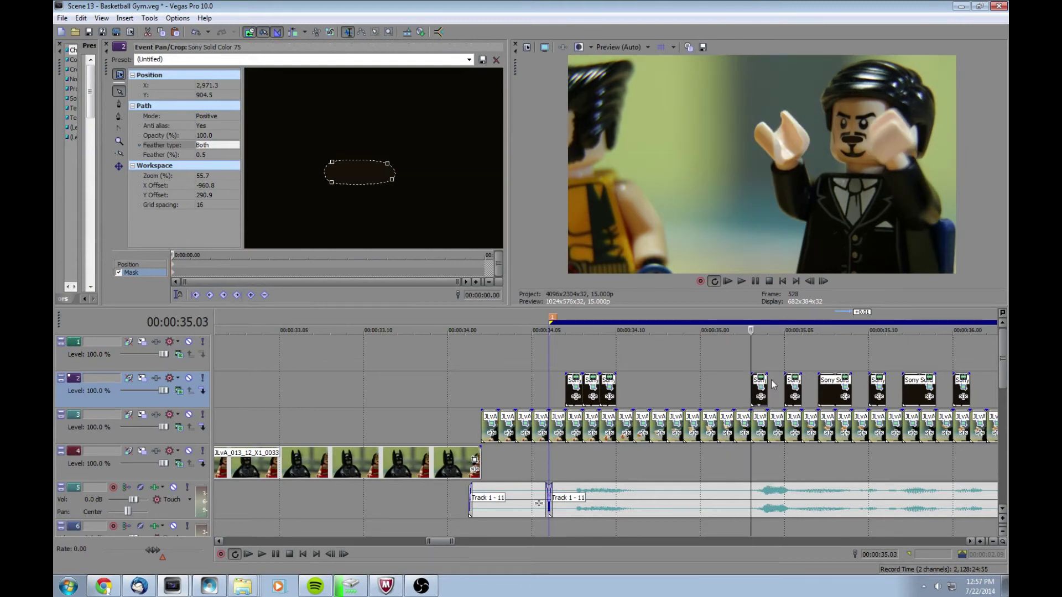
key(Right)
key(Right)
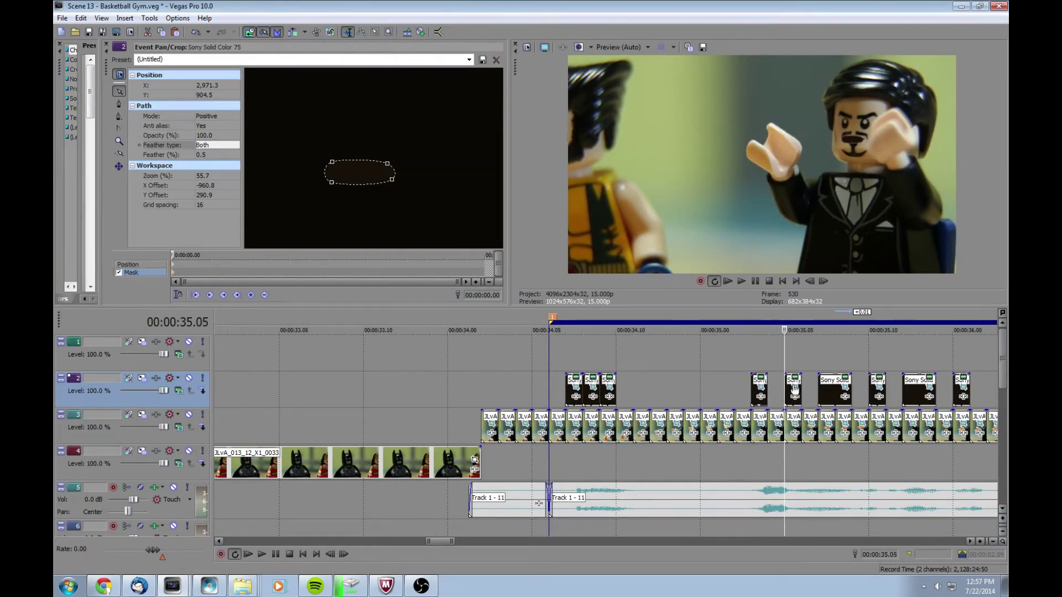
click(796, 389)
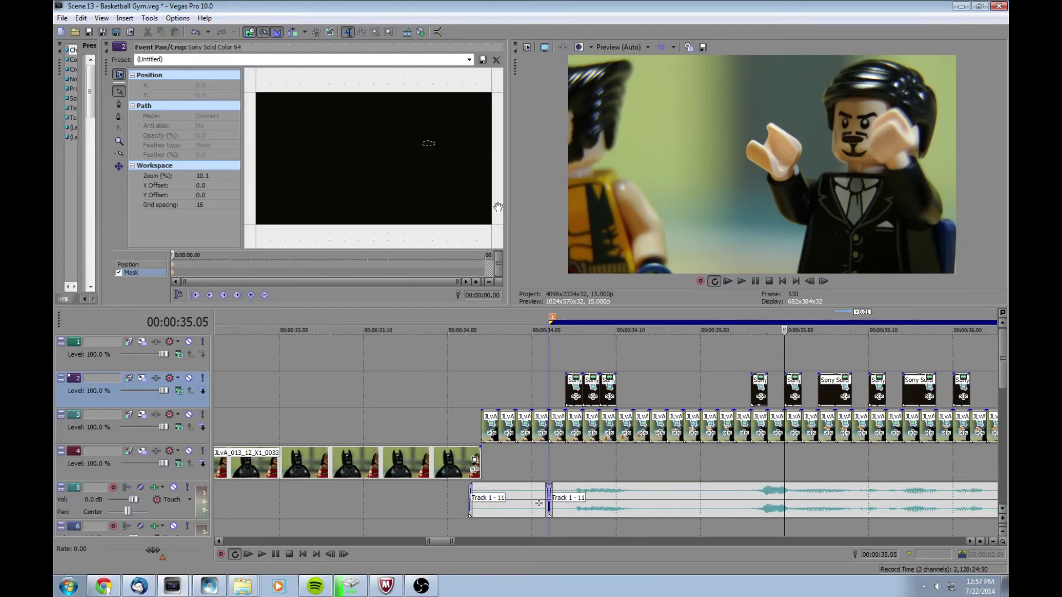
Turn feathering off on the Sony Solid Color 64 mask path.
click(428, 146)
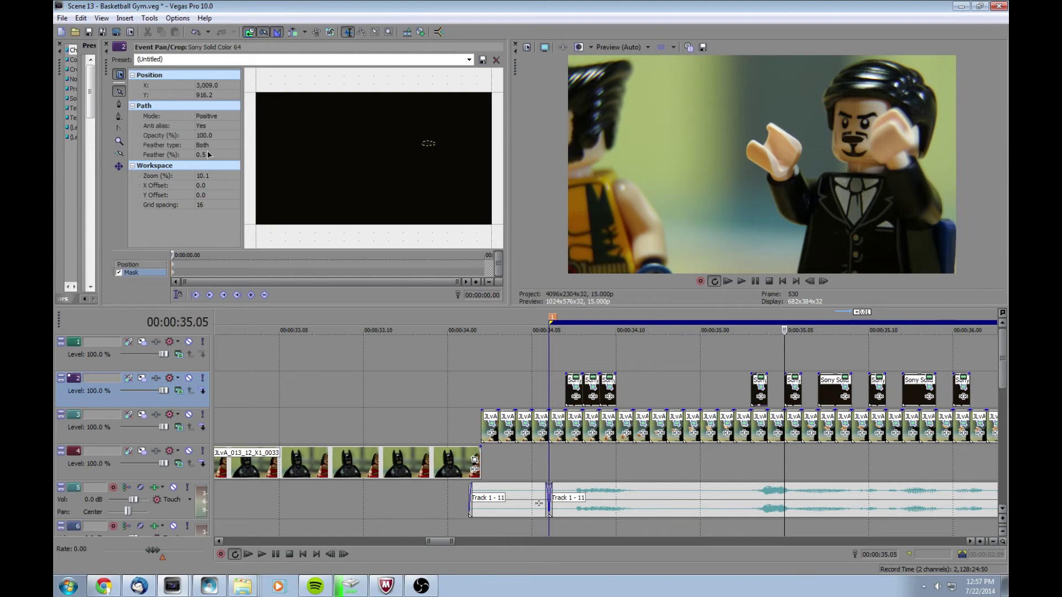
click(208, 146)
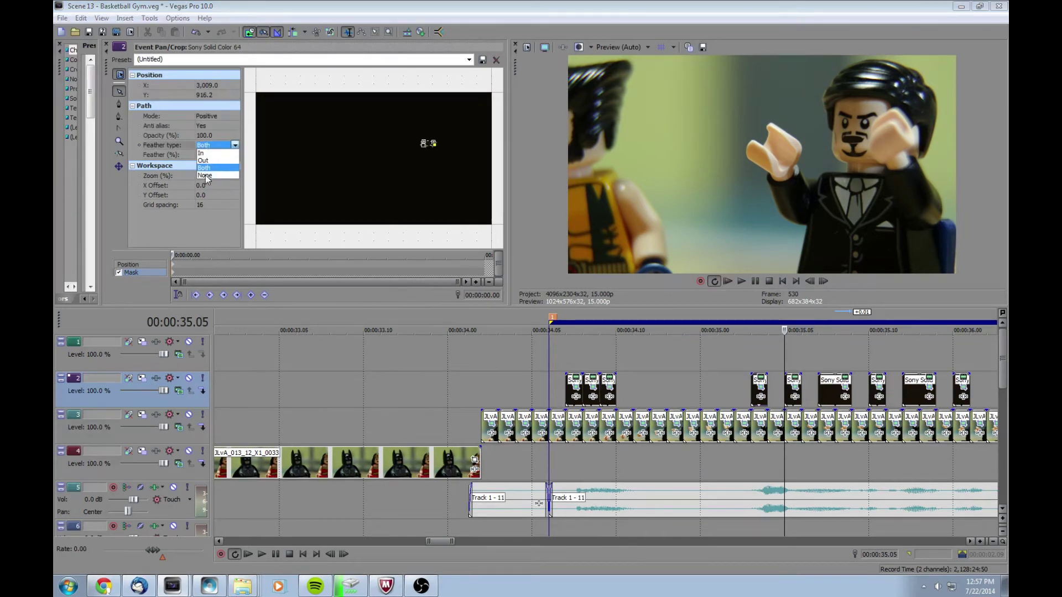
click(204, 175)
Select all points of the mask ellipse and nudge it slightly up and right.
scroll(460, 180, up, 2)
drag(460, 180, 364, 186)
scroll(365, 194, up, 2)
right_click(359, 163)
mouse_move(409, 182)
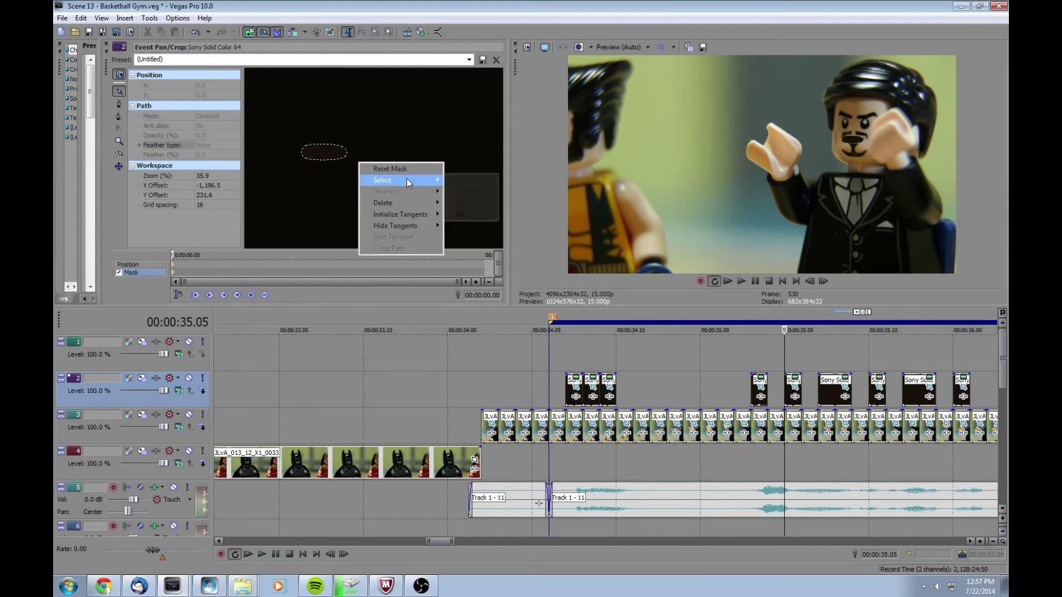
click(462, 214)
drag(344, 151, 347, 150)
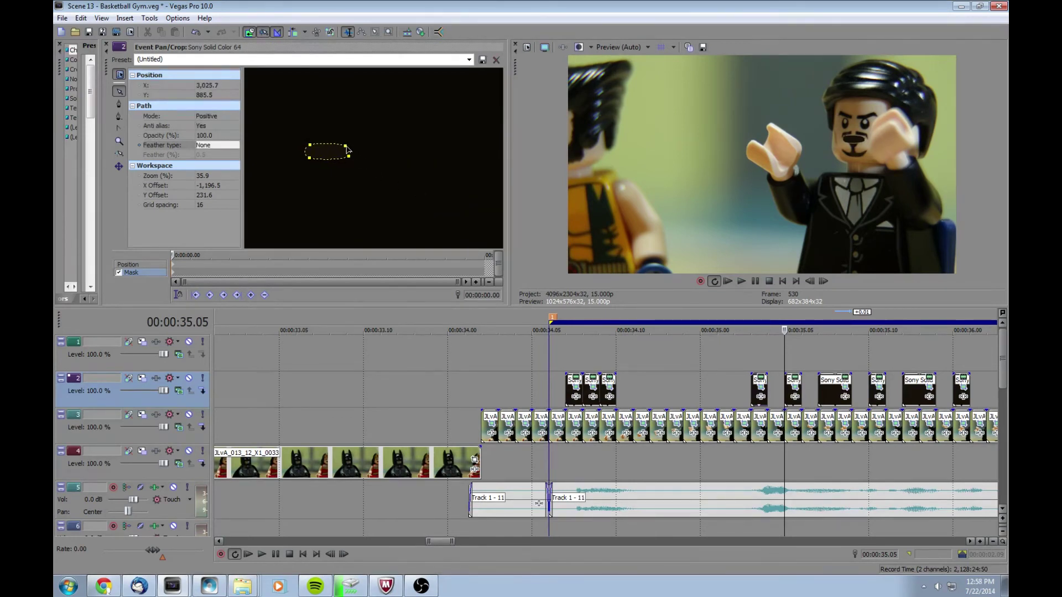
Restore Both feathering on the mask and move to frame 532 on Sony Solid Color 65.
click(222, 146)
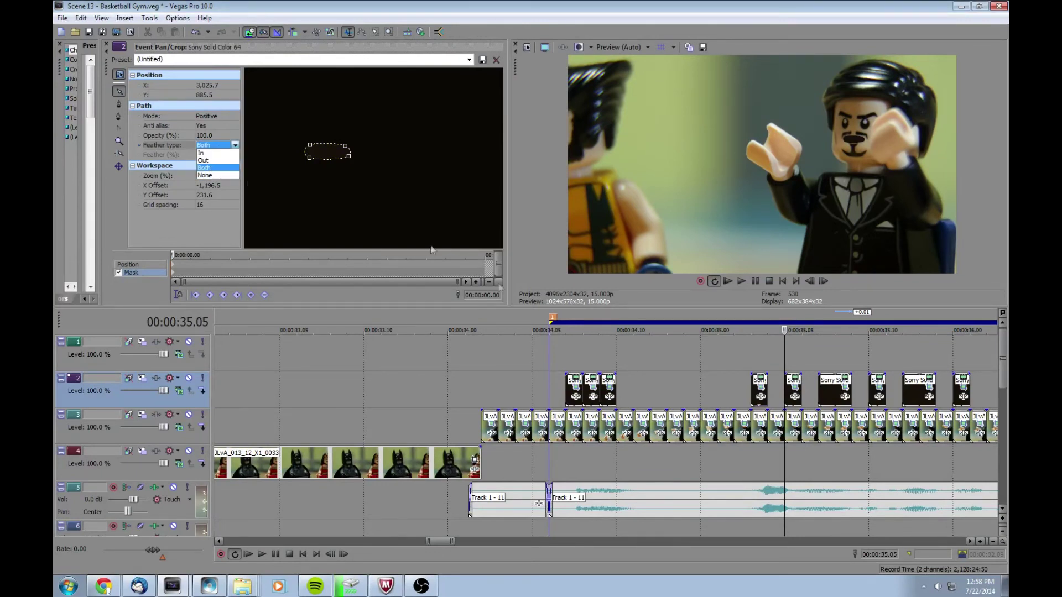
click(797, 387)
click(782, 358)
key(Right)
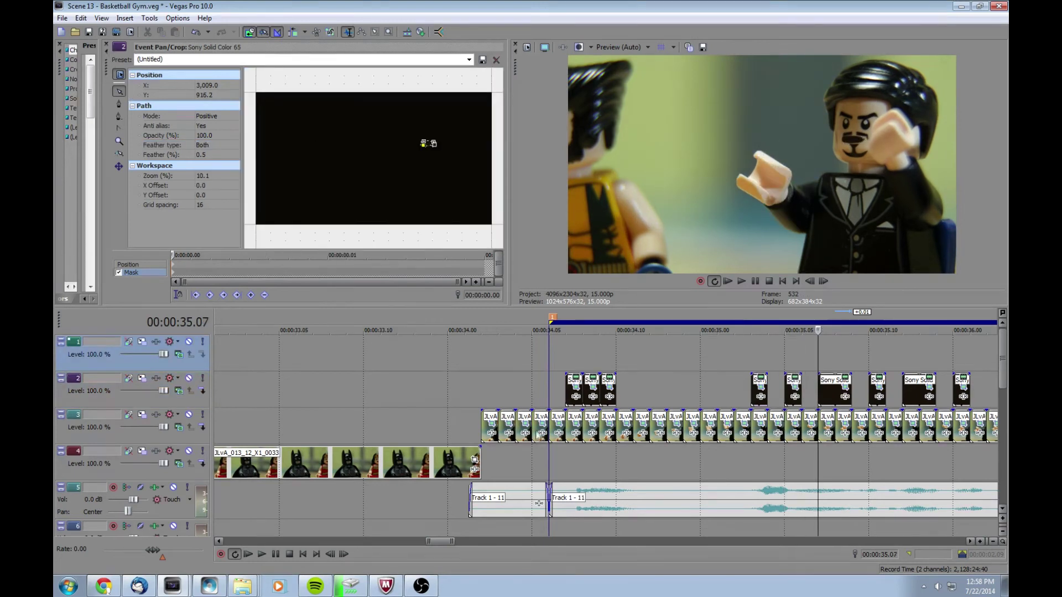
click(789, 360)
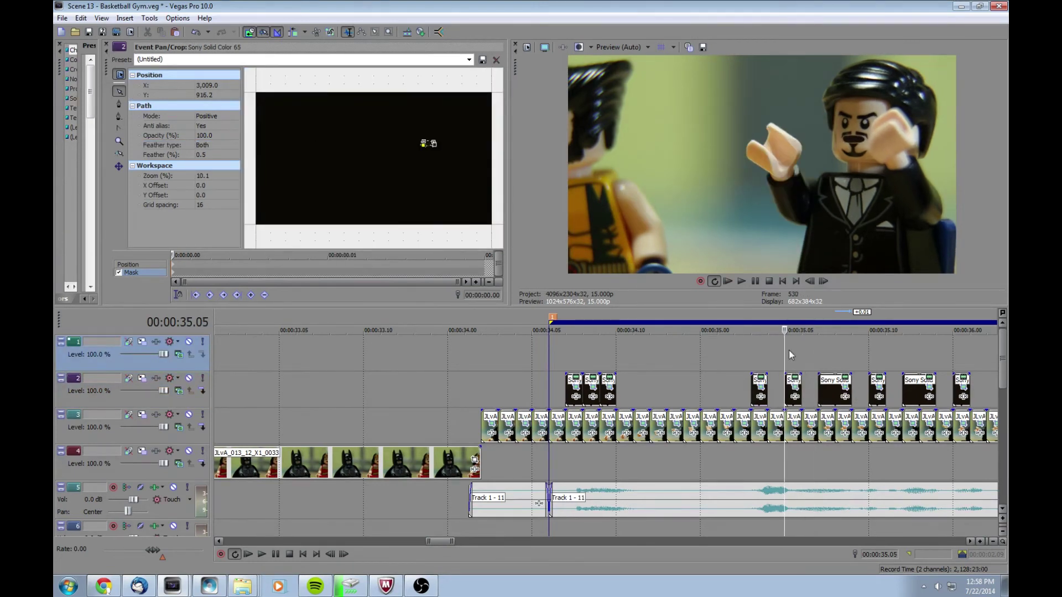
click(793, 388)
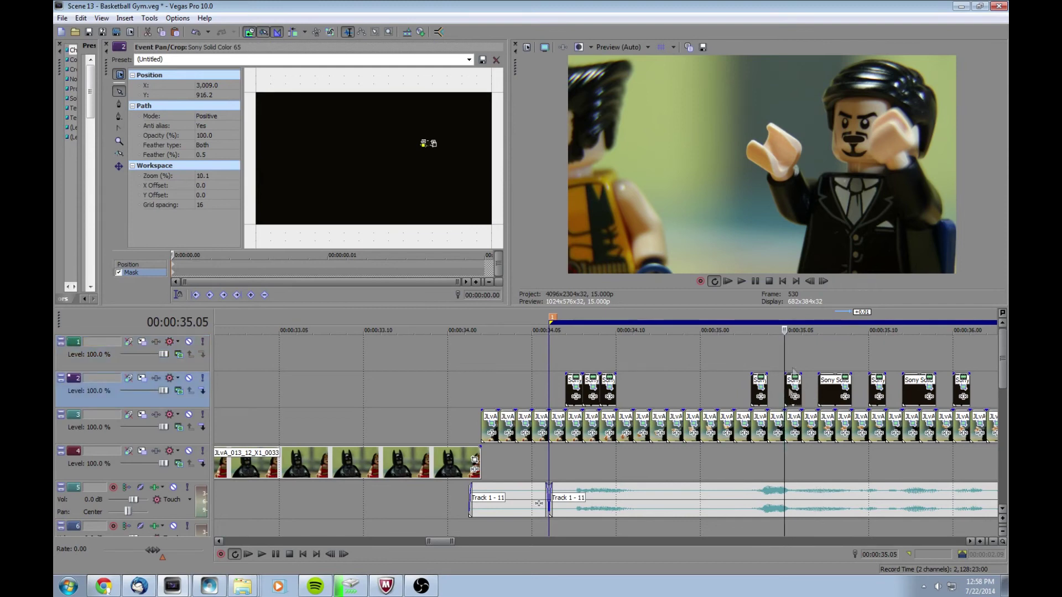
click(819, 385)
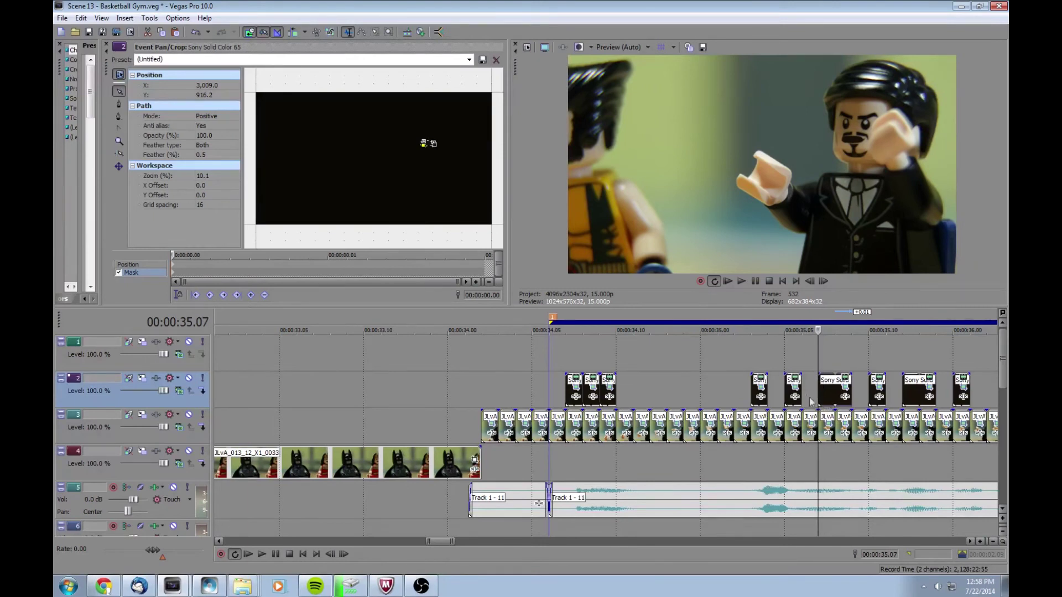
Copy the previous solid event and paste its attributes onto Sony Solid Color 65.
click(791, 385)
right_click(791, 386)
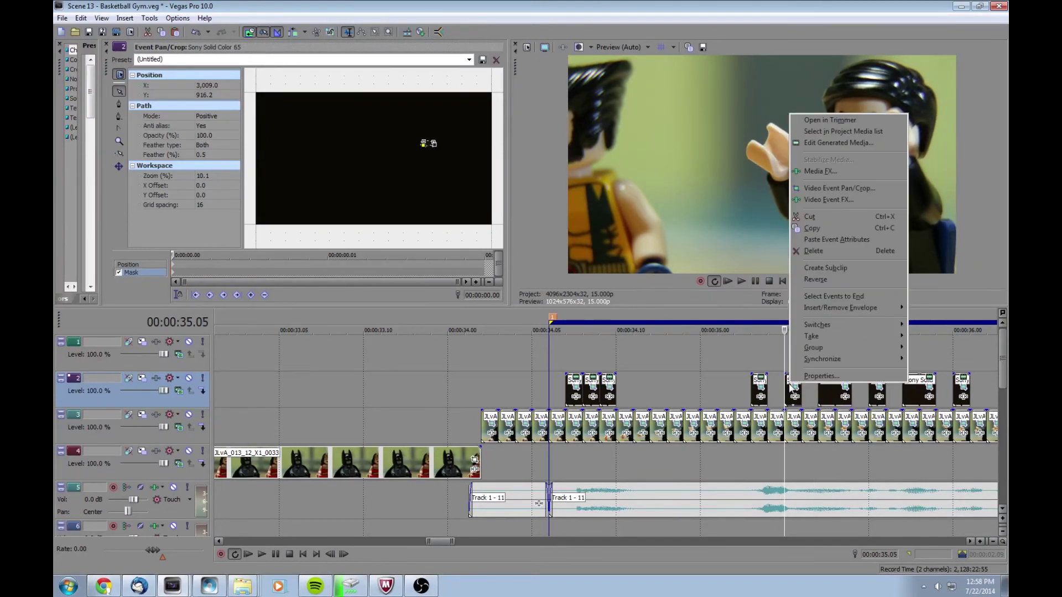
click(838, 229)
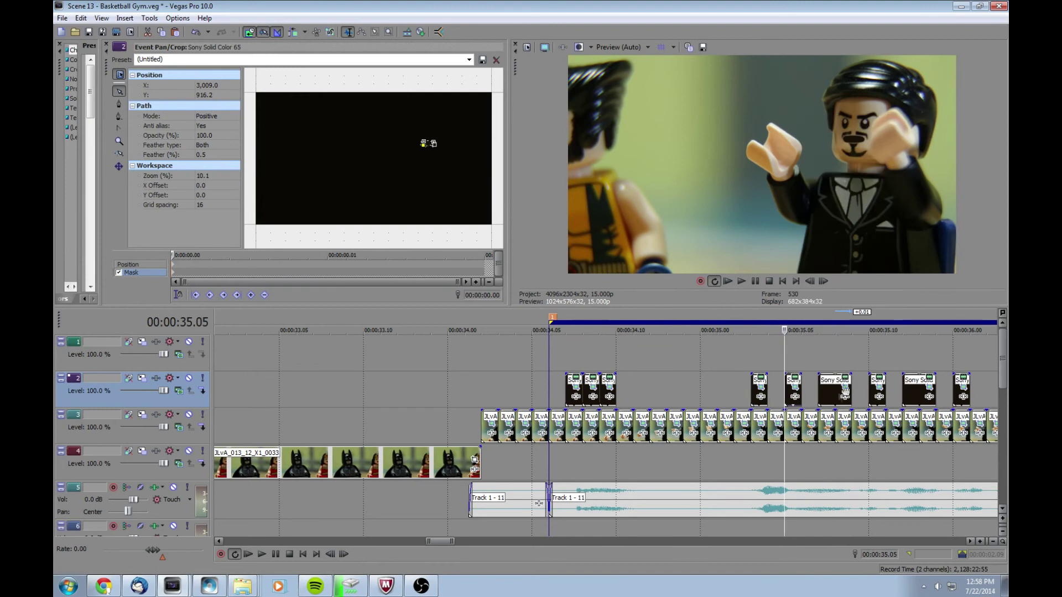
click(826, 394)
right_click(829, 387)
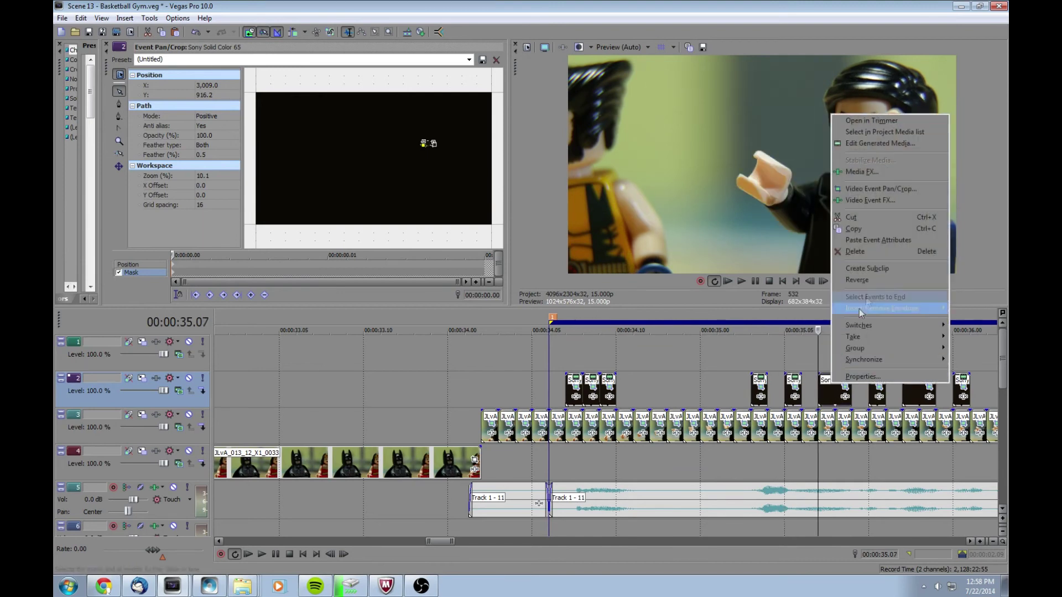
click(890, 242)
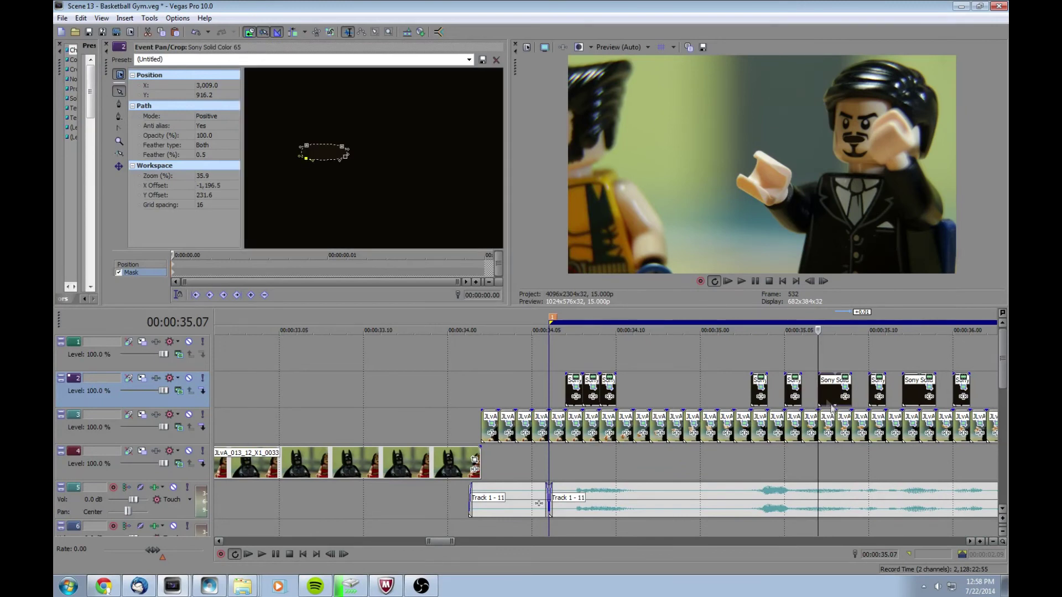
Split the Sony Solid Color 65 event one frame later at 35.08.
key(Right)
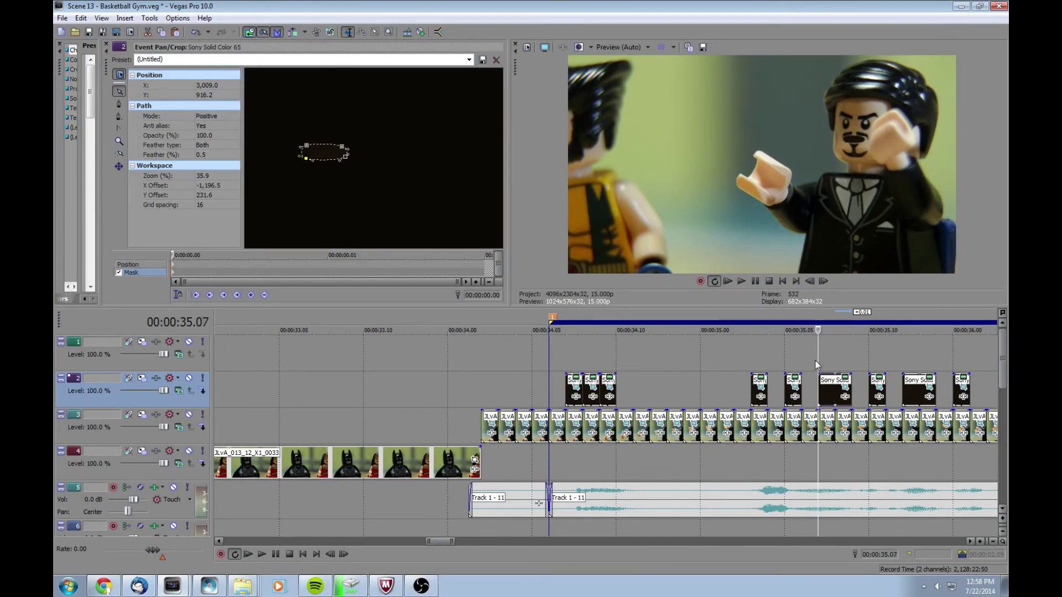
key(Left)
key(Right)
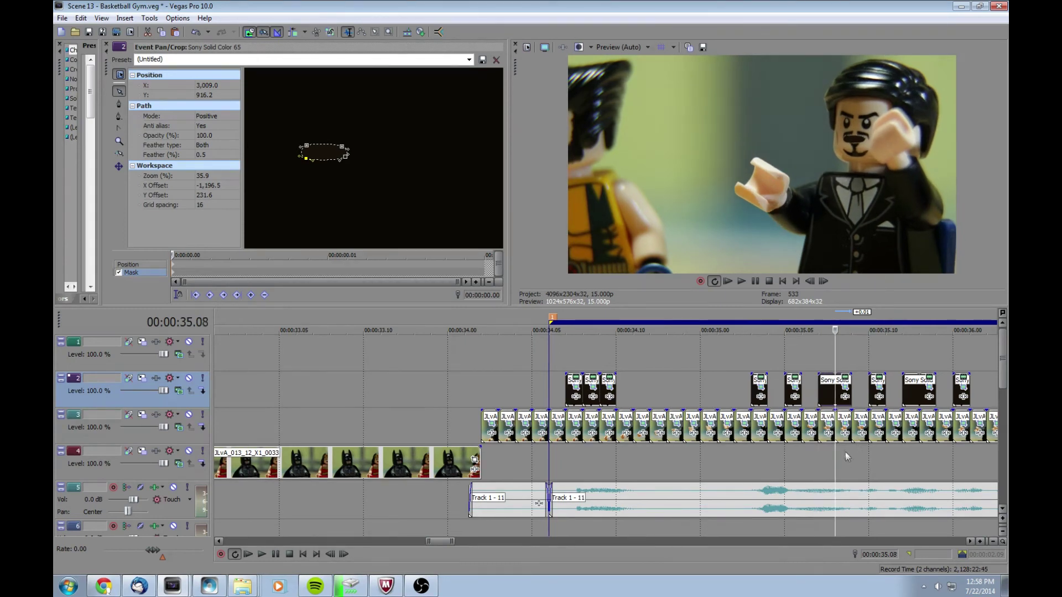
click(840, 396)
key(s)
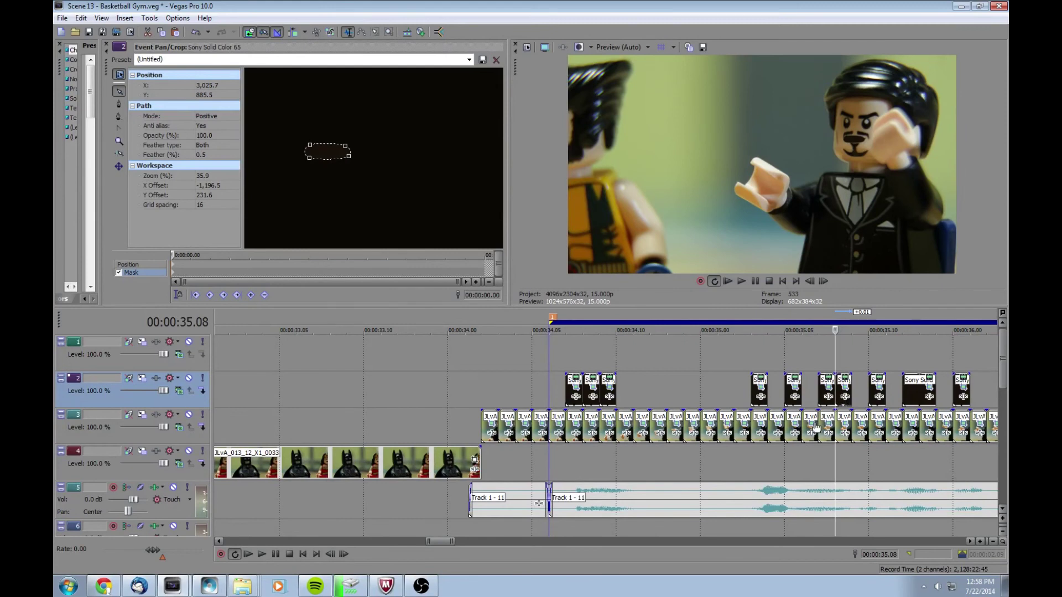
Zoom the timeline out to view the masked solid-color events running along track 2.
scroll(808, 424, down, 2)
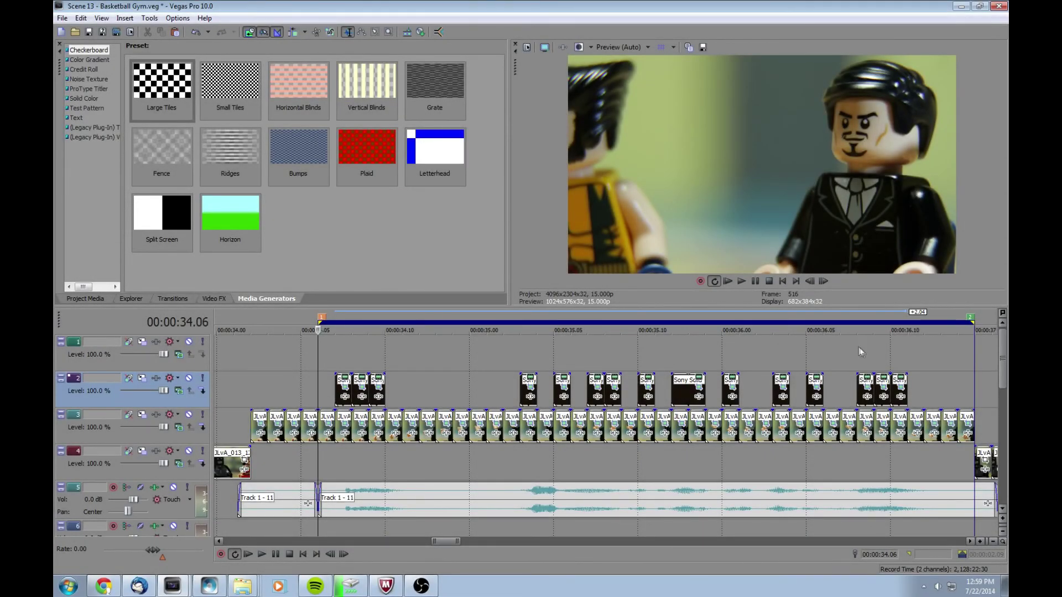
click(338, 350)
key(Right)
key(Right)
key(Right)
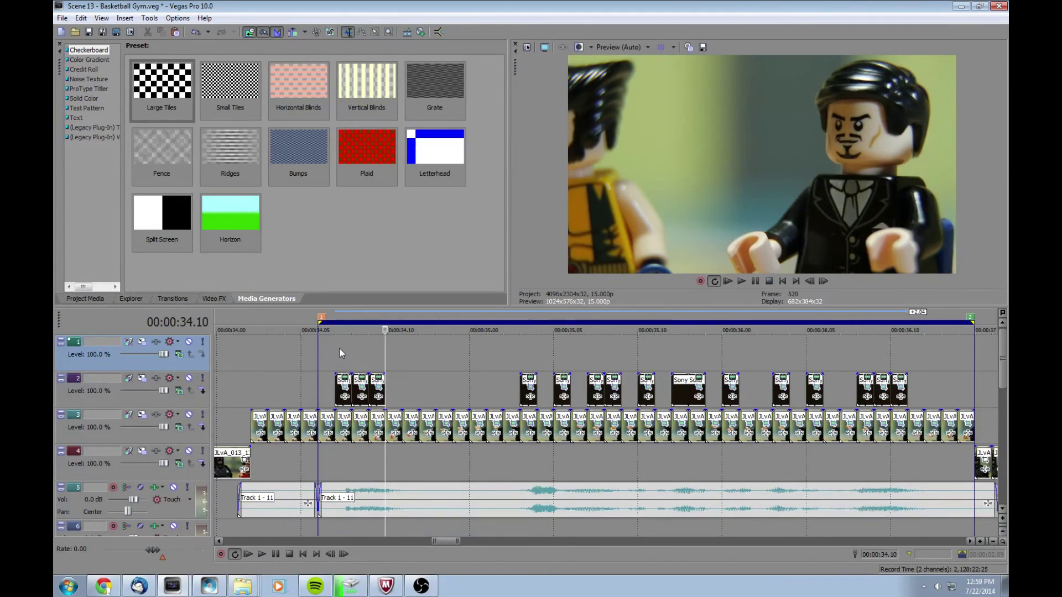
key(Right)
click(521, 386)
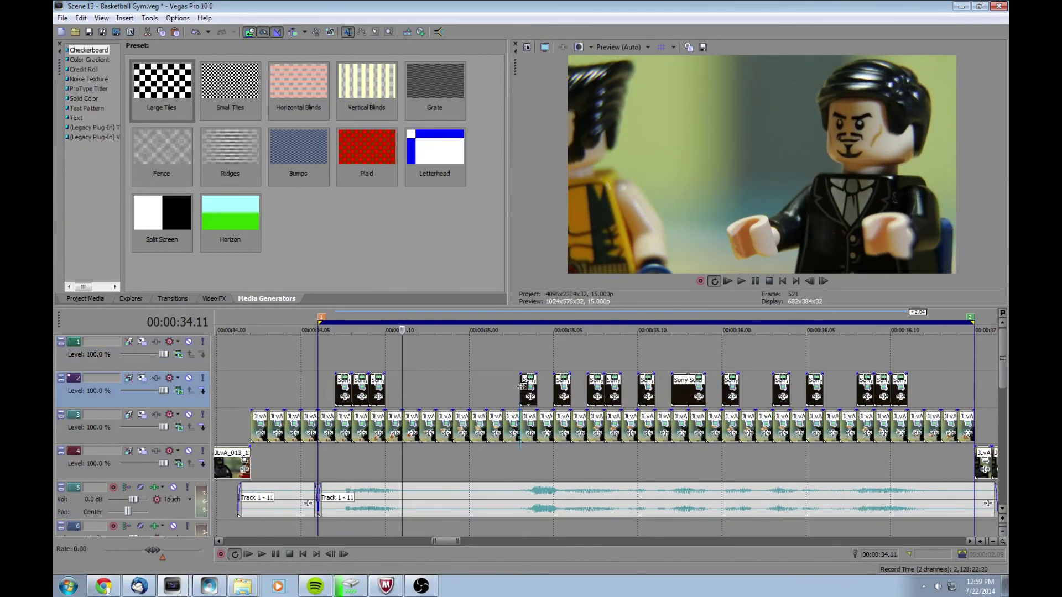
click(516, 338)
key(Right)
key(Right)
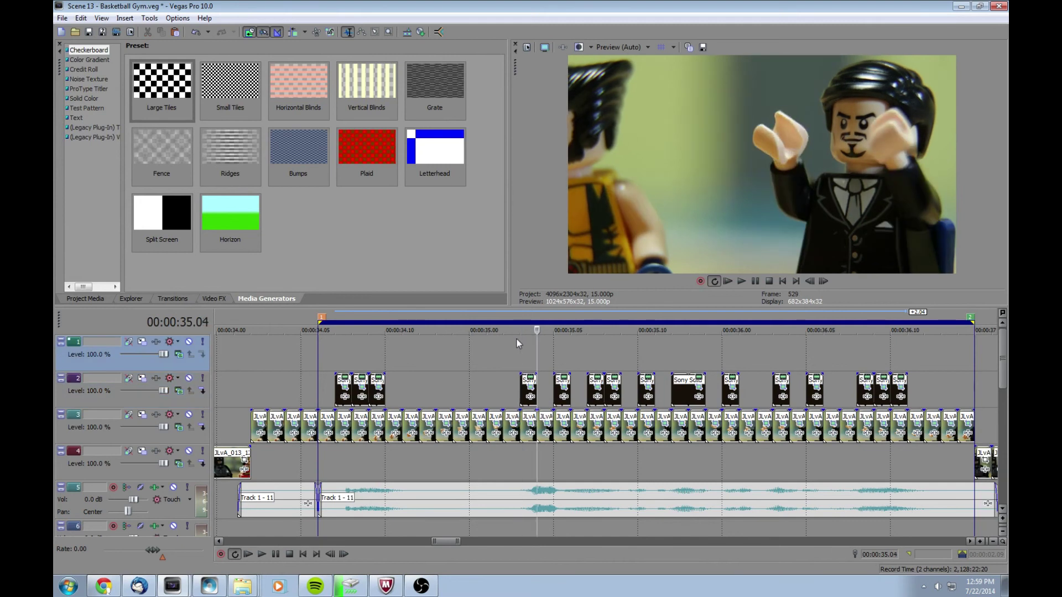
key(Right)
key(Right)
key(Right)
key(Right)
key(Right)
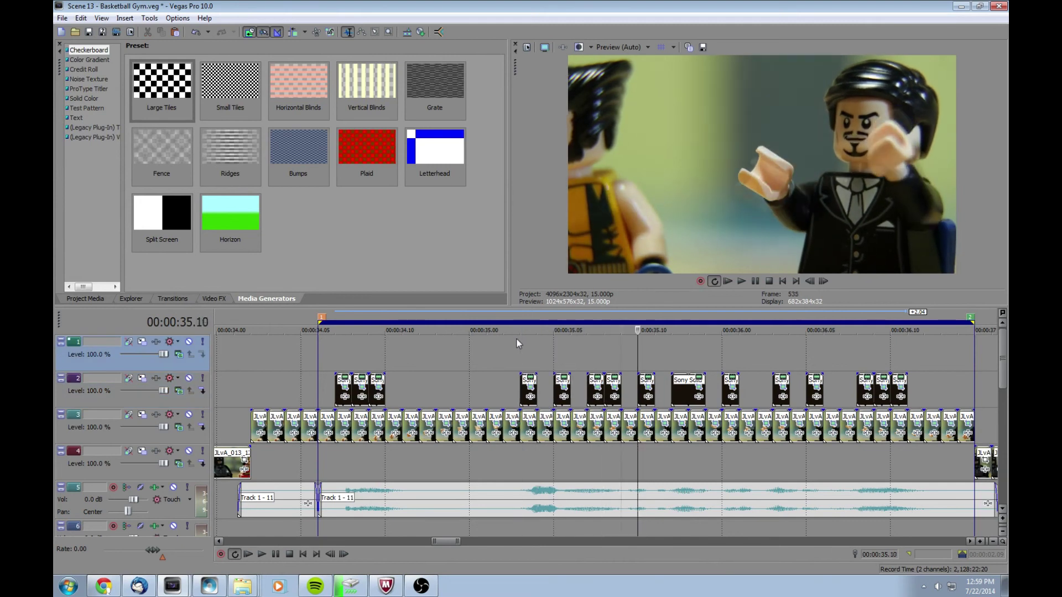
key(Right)
key(Right)
key(Right)
key(Right)
key(Right)
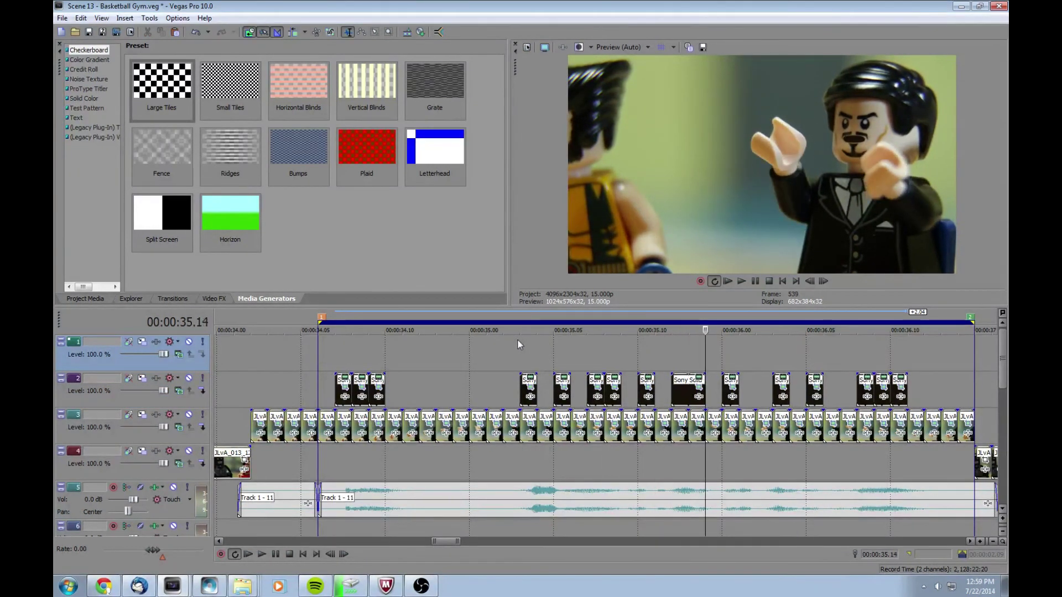
key(Right)
key(Right)
key(Right)
key(Right)
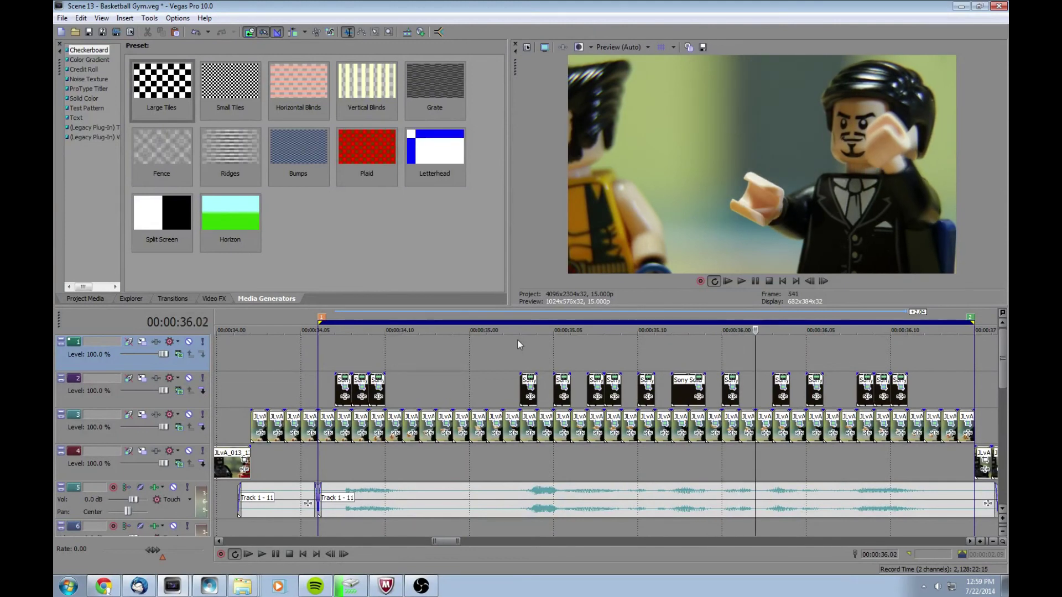
key(Right)
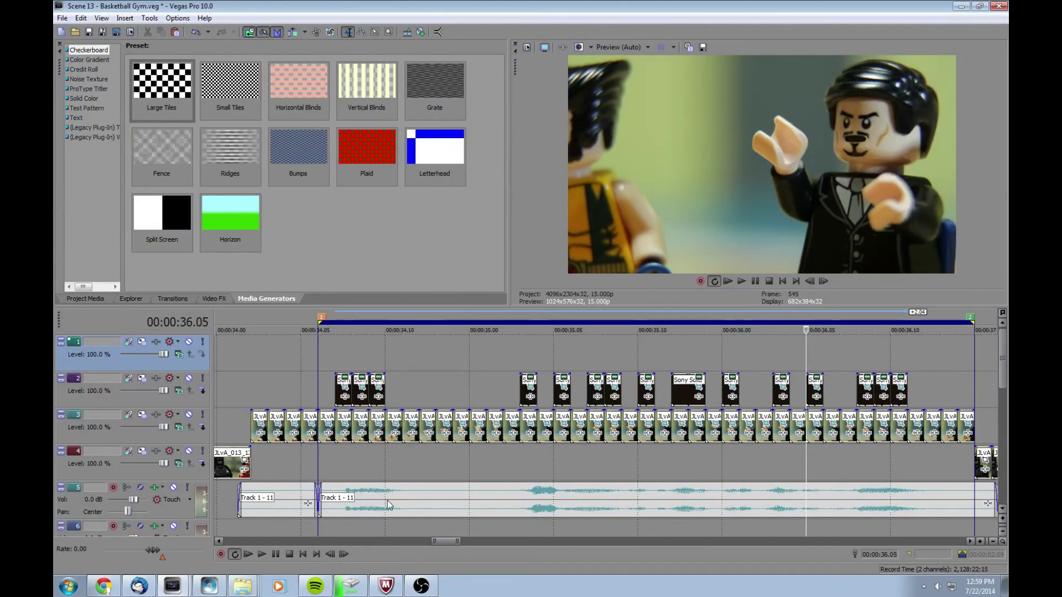
click(328, 348)
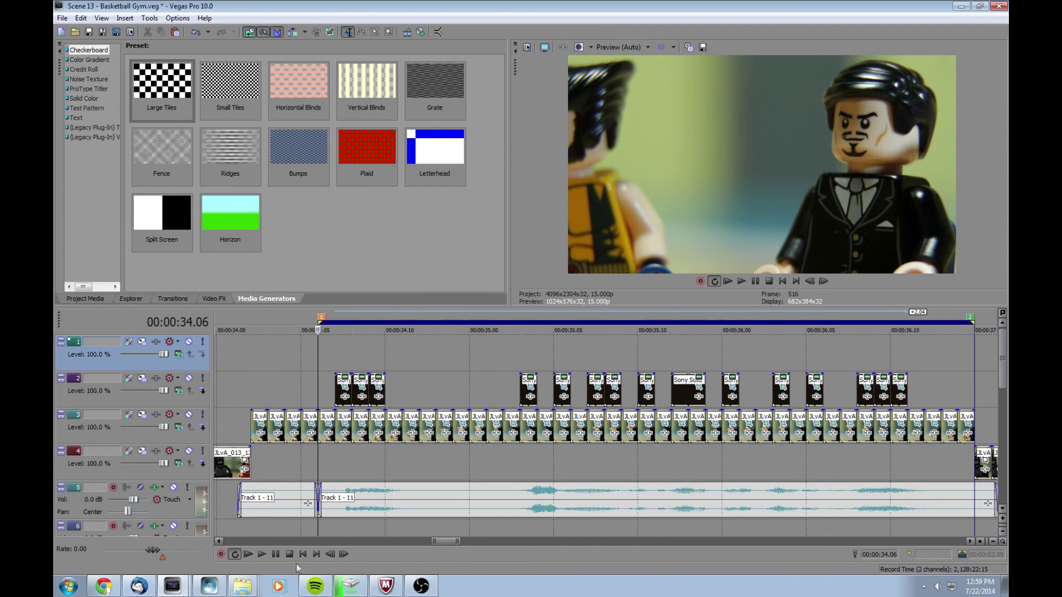
click(261, 554)
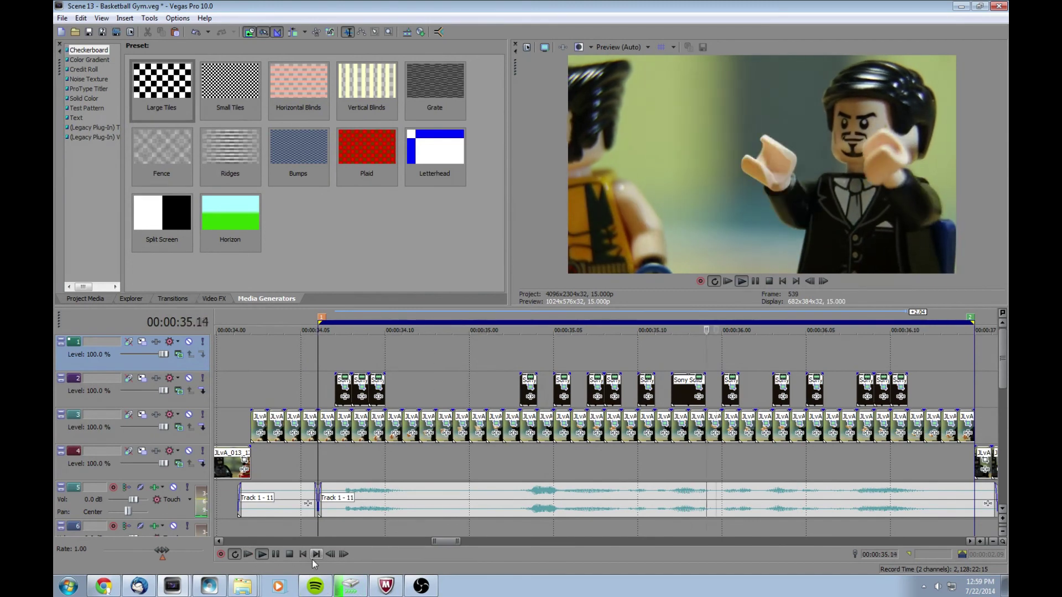
key(space)
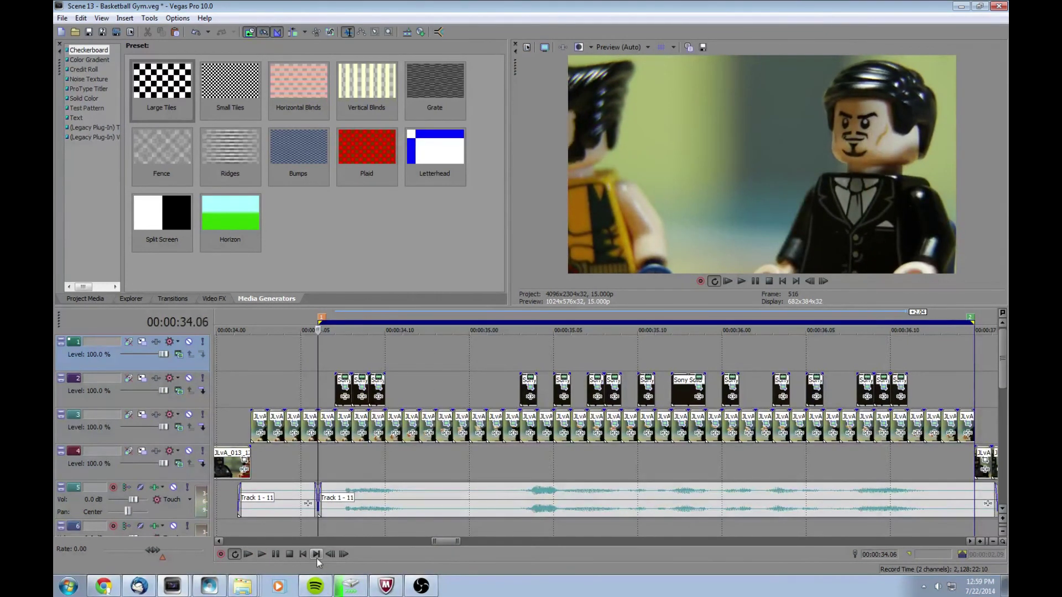